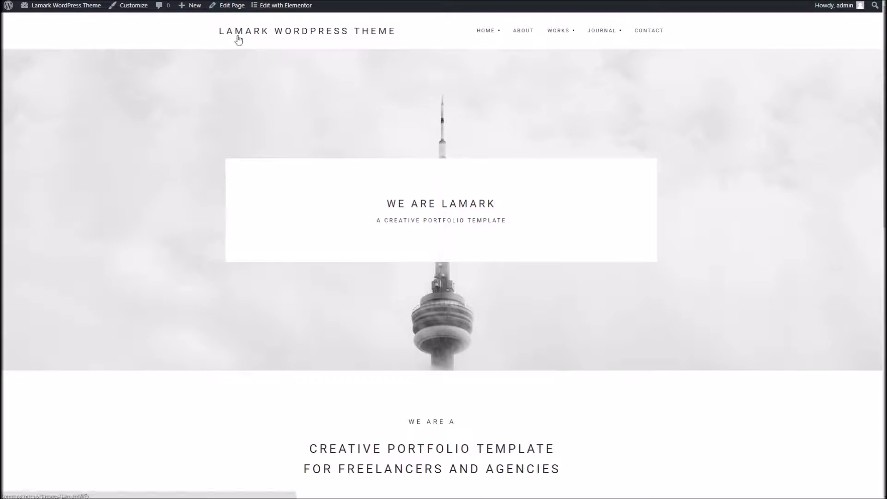
Step: Examine the Lamark homepage's hero banner, intro heading and portfolio grid
scroll(271, 210, down, 10)
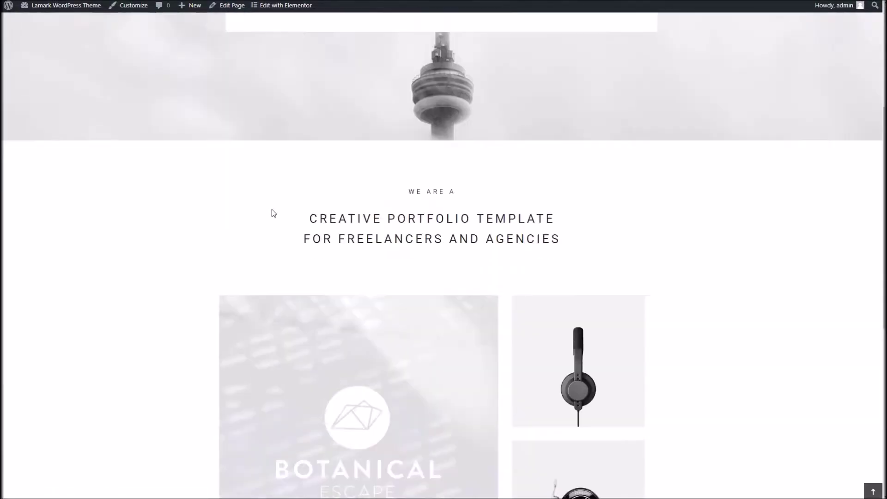
scroll(536, 292, down, 3)
scroll(535, 293, up, 5)
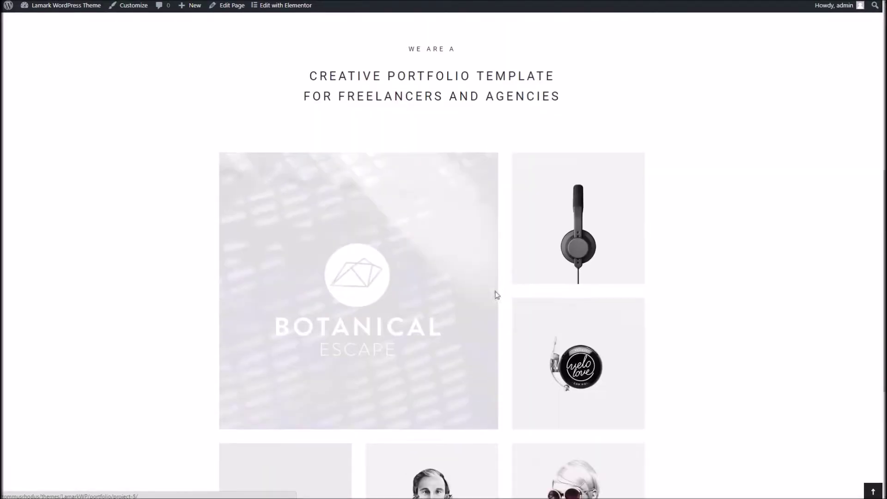
scroll(501, 291, down, 3)
scroll(463, 292, up, 10)
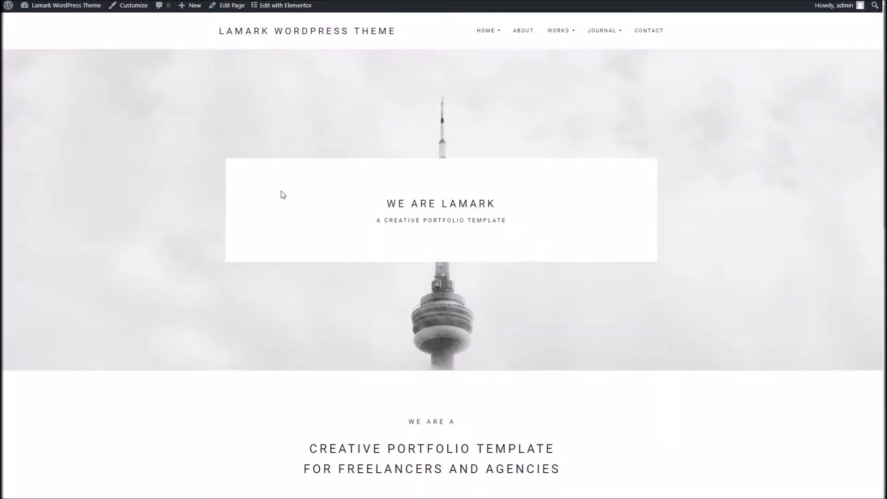
scroll(367, 221, down, 3)
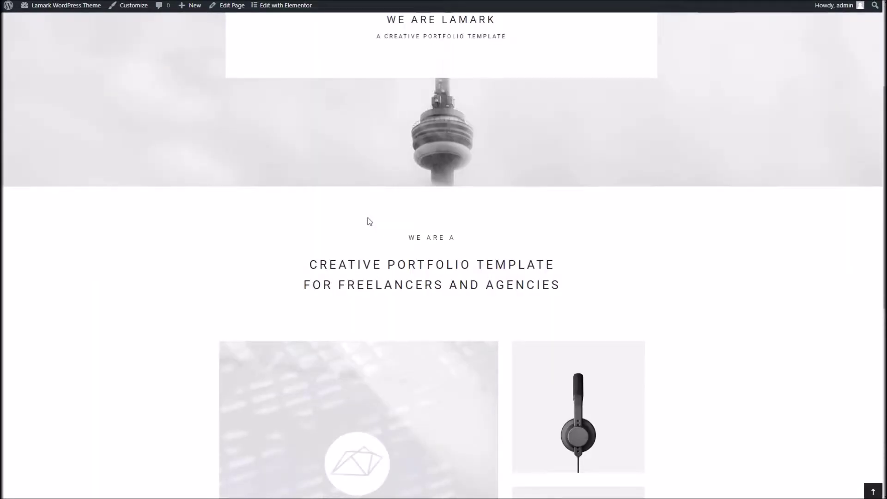
scroll(367, 220, down, 6)
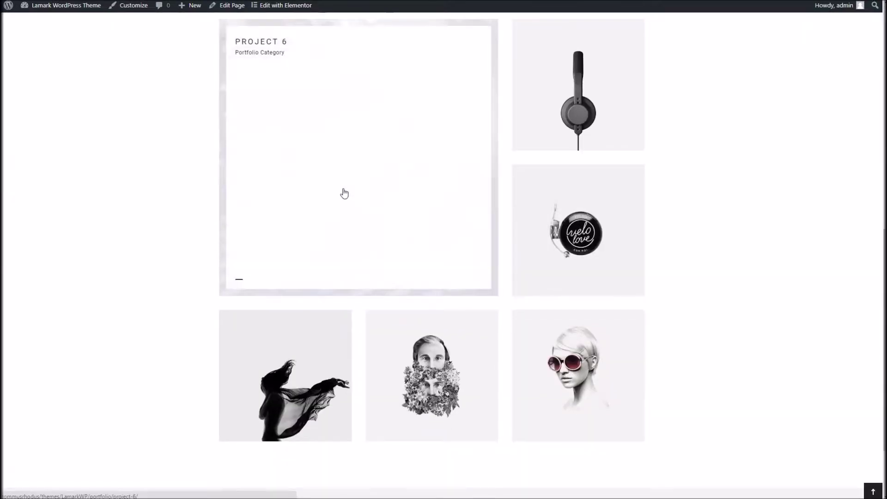
scroll(344, 193, up, 5)
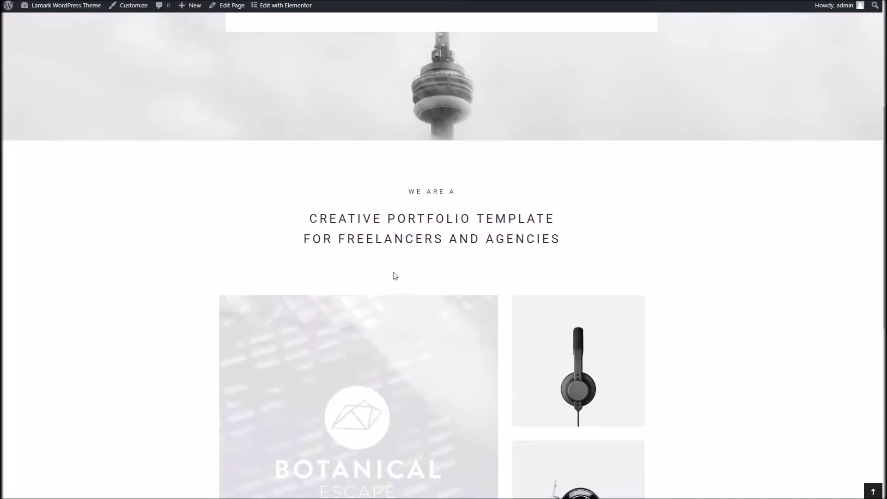
scroll(396, 276, down, 3)
scroll(406, 295, up, 4)
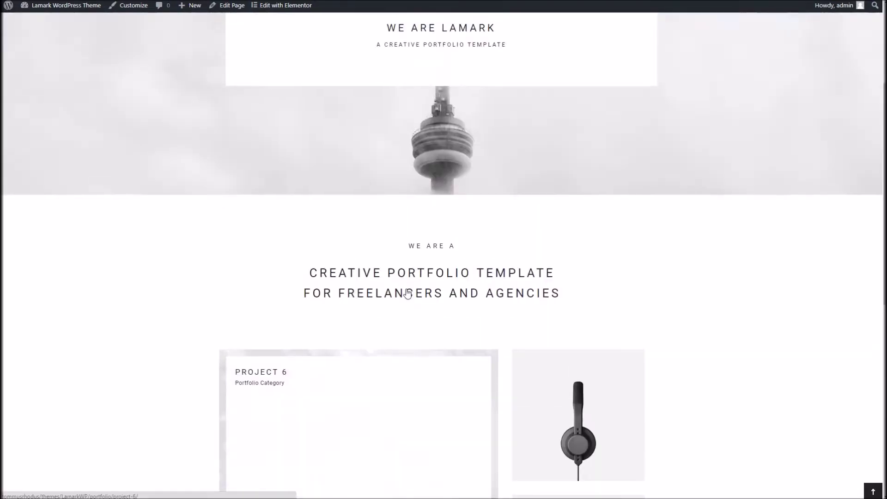
scroll(407, 293, up, 3)
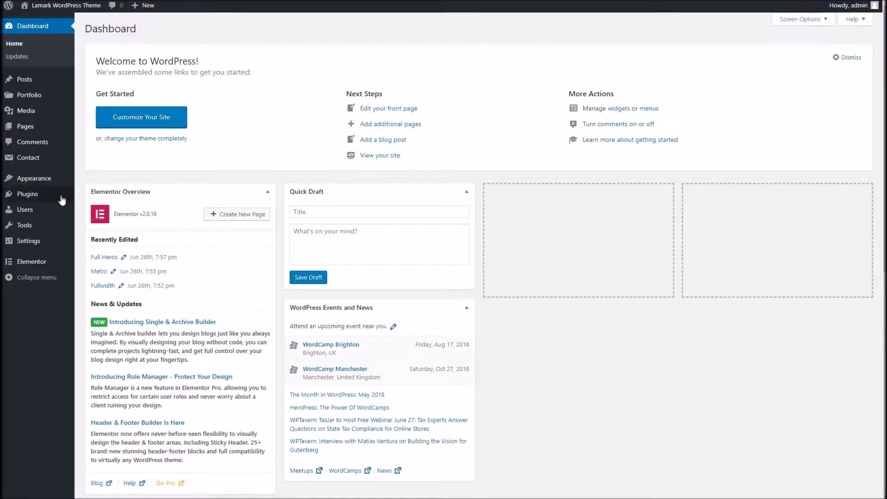
Step: Open the theme customizer from the WordPress dashboard and look over its homepage preview
mouse_move(44, 181)
click(102, 192)
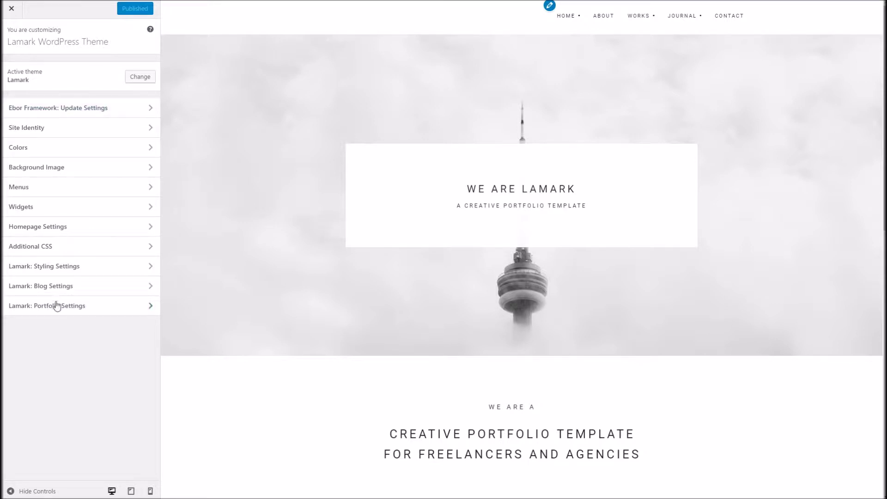
scroll(285, 258, down, 8)
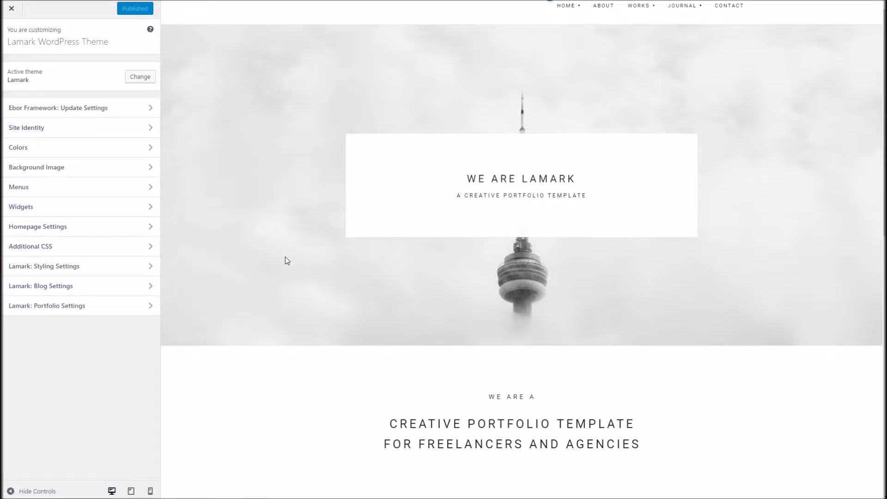
scroll(285, 258, up, 8)
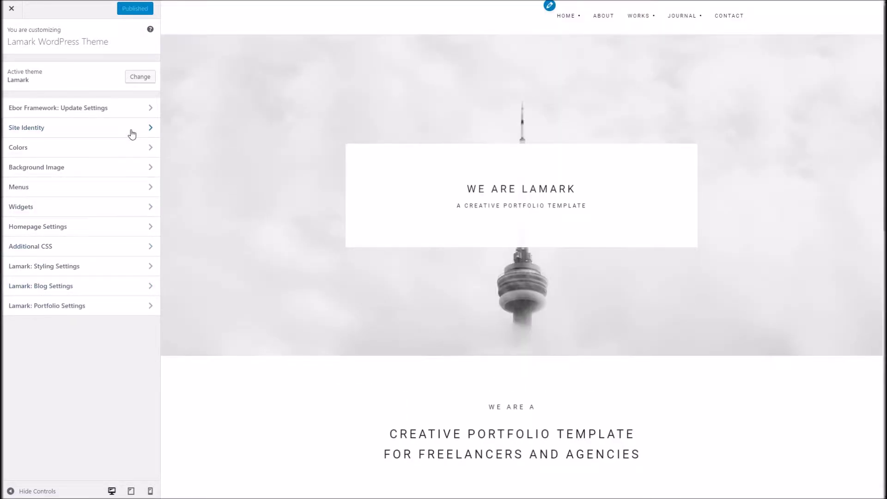
Step: Review the Envato user settings under Ebor Framework: Update Settings and the logo, title and icon options under Site Identity
click(66, 113)
click(36, 73)
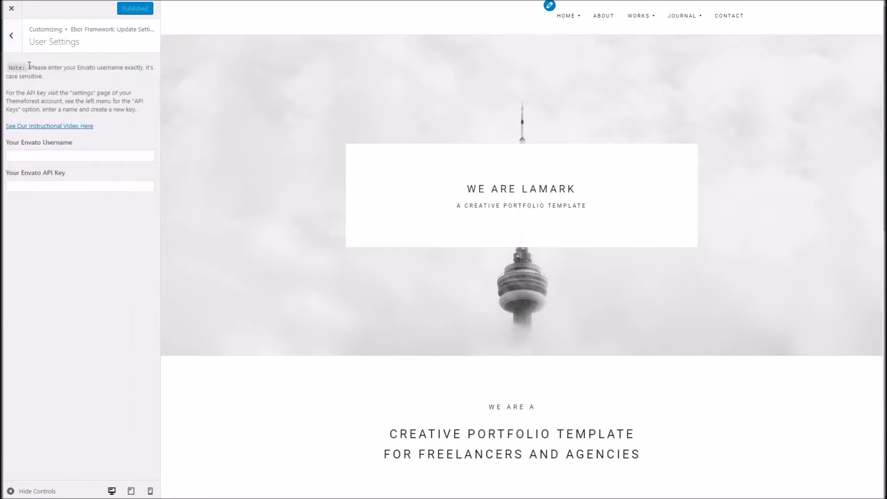
click(11, 35)
click(10, 36)
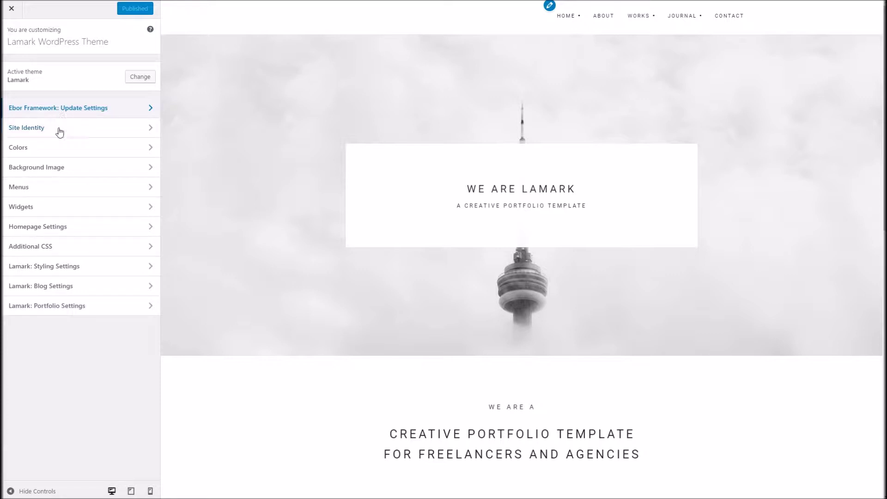
click(31, 128)
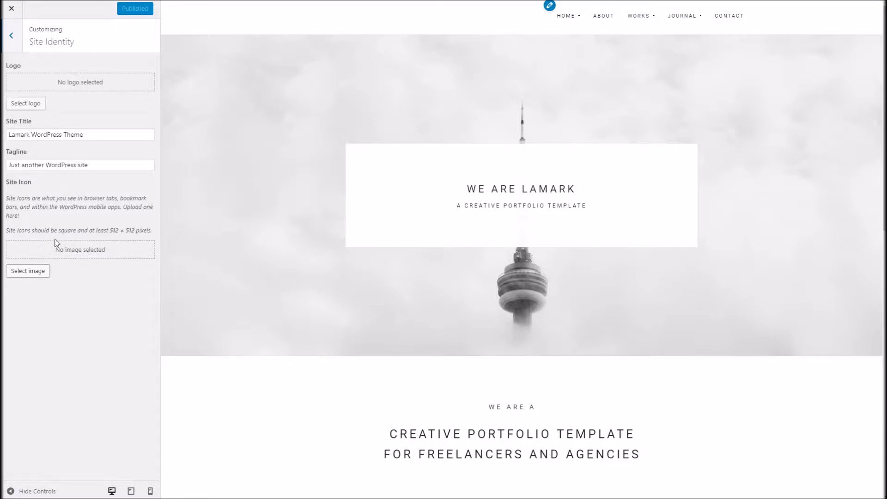
click(12, 36)
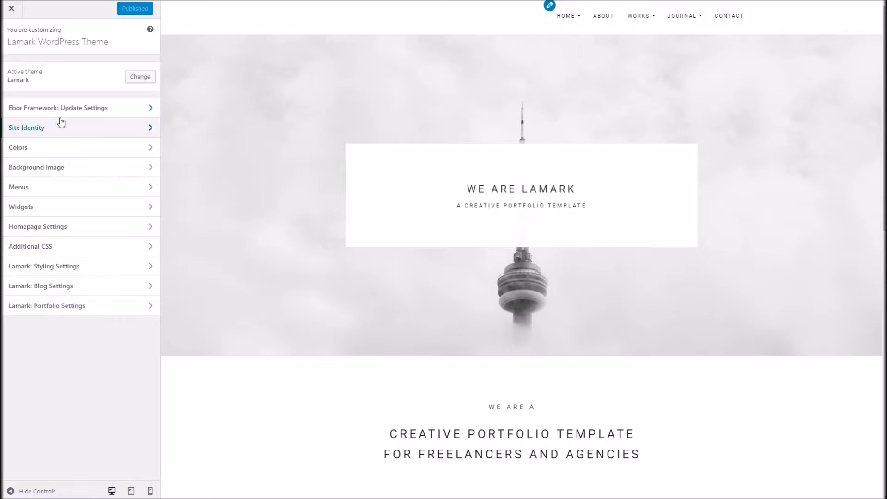
Step: In the Colors settings, change the site's Background Color to light grey #d1d1d1
click(61, 148)
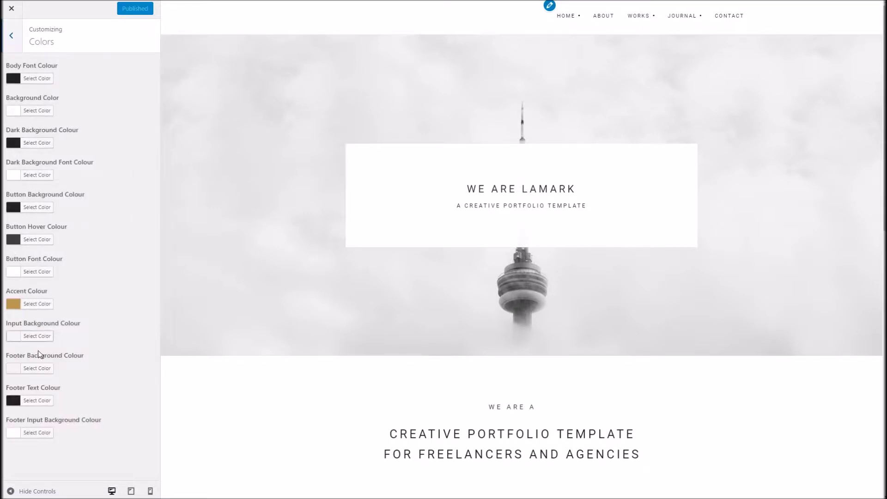
scroll(286, 317, down, 4)
scroll(286, 318, down, 7)
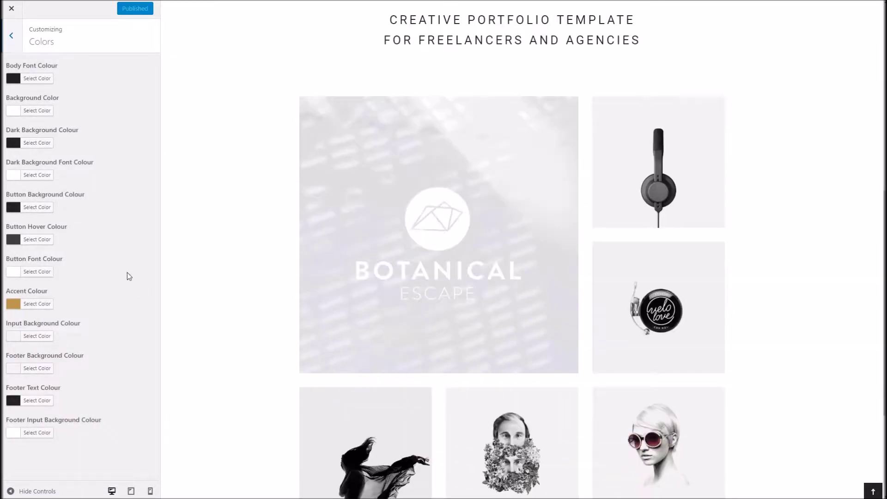
scroll(277, 231, up, 3)
scroll(286, 247, up, 8)
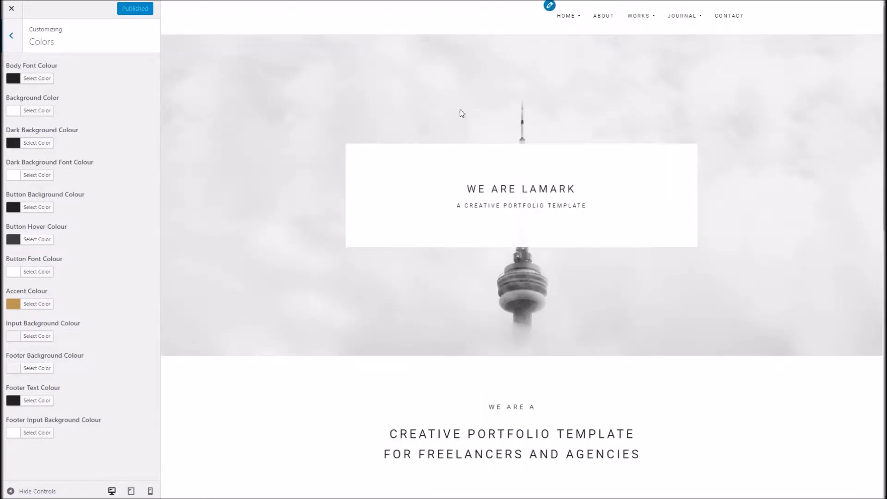
scroll(311, 238, down, 6)
click(37, 111)
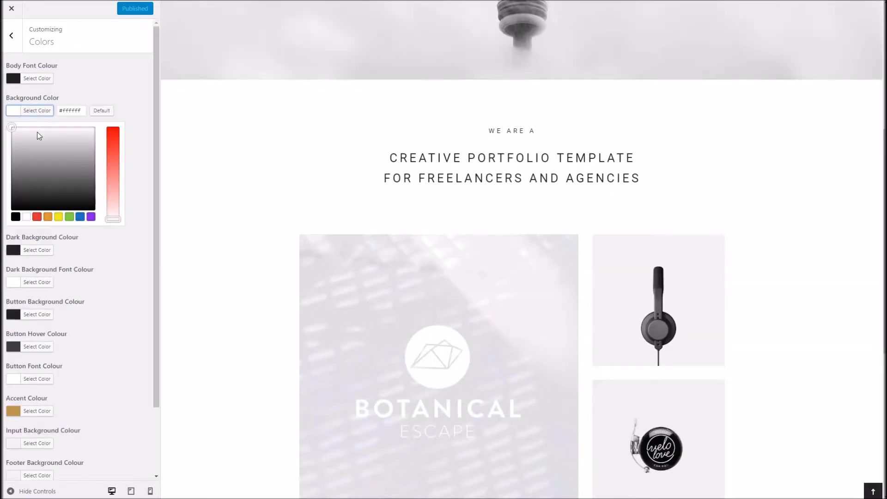
click(20, 136)
mouse_move(20, 135)
mouse_down()
mouse_move(16, 143)
mouse_move(57, 159)
mouse_move(11, 142)
mouse_up()
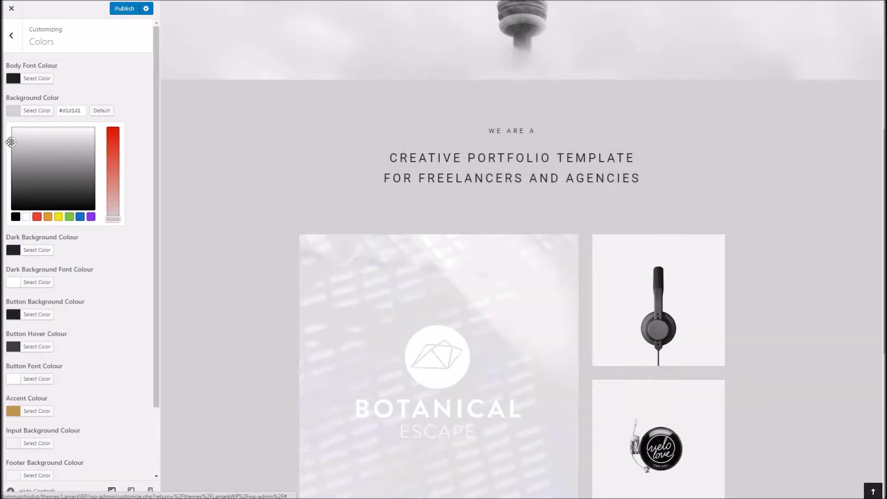
Step: Set the Dark Background Colour to red and the Dark Background Font Colour to orange #dd9933
click(37, 250)
click(37, 249)
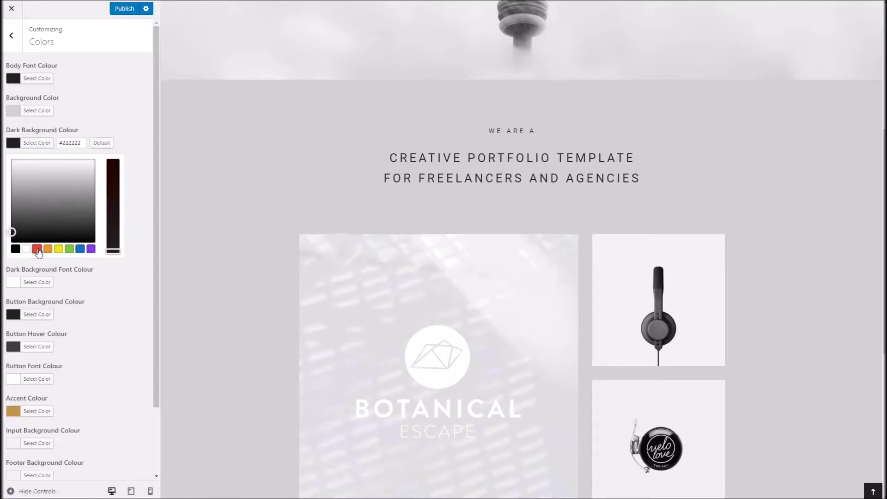
click(38, 281)
click(48, 281)
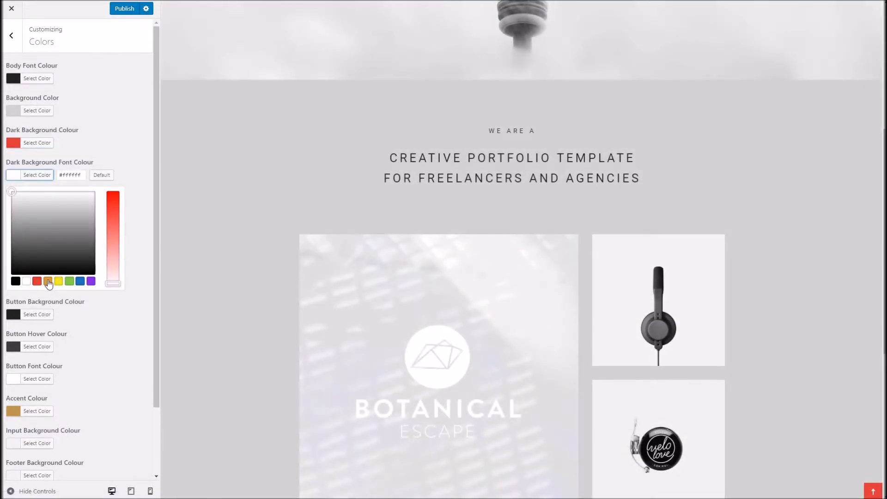
scroll(368, 279, down, 8)
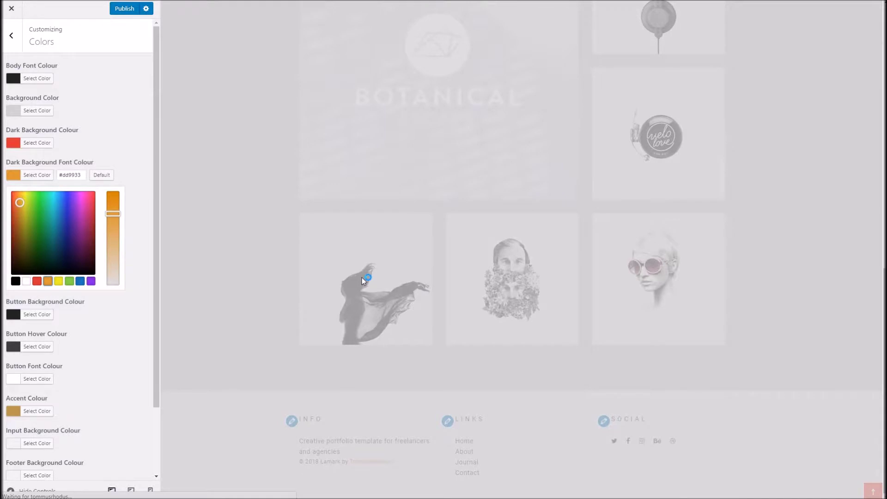
Step: Set the Button Font Colour to yellow and the Button Hover Colour to red #dd3333
scroll(432, 273, down, 3)
scroll(85, 327, down, 2)
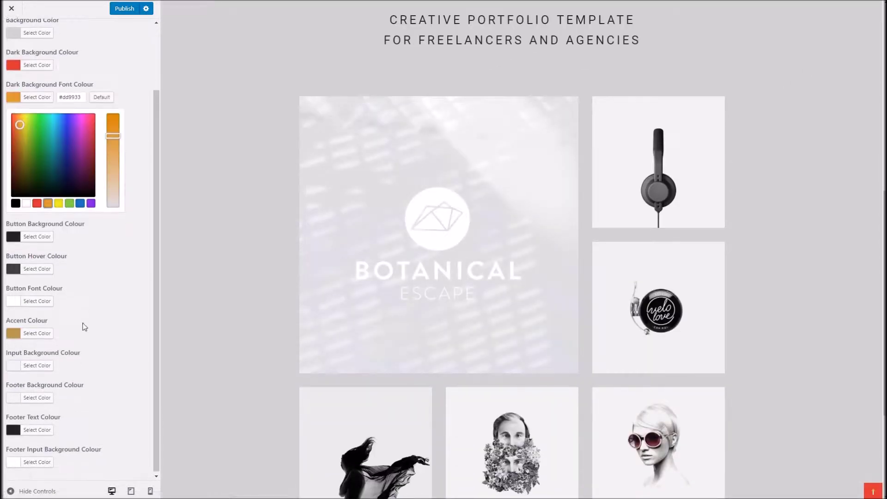
click(36, 301)
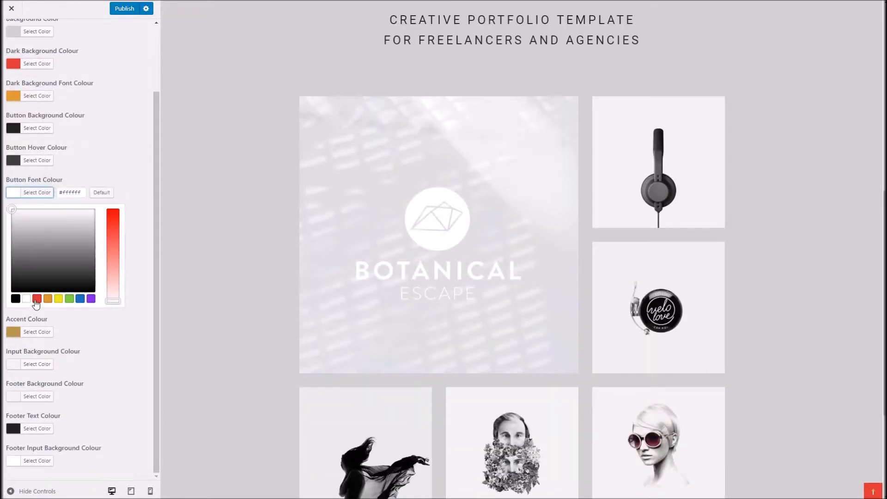
click(58, 298)
click(37, 160)
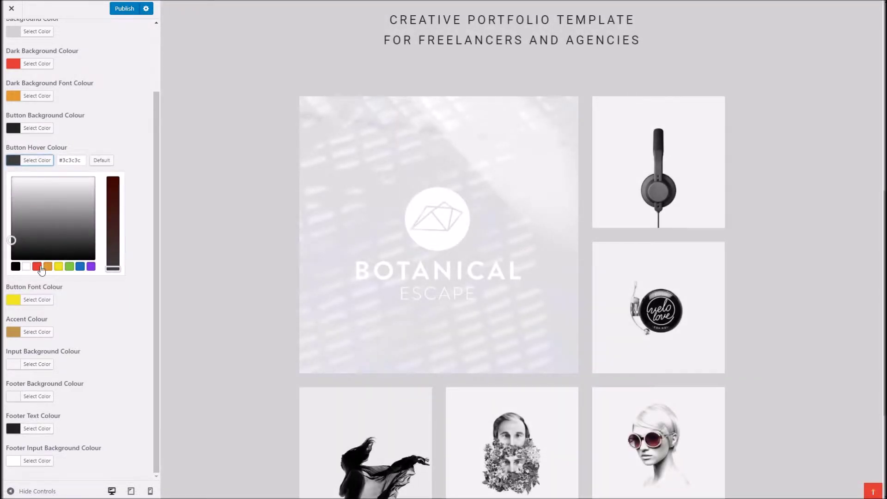
click(39, 267)
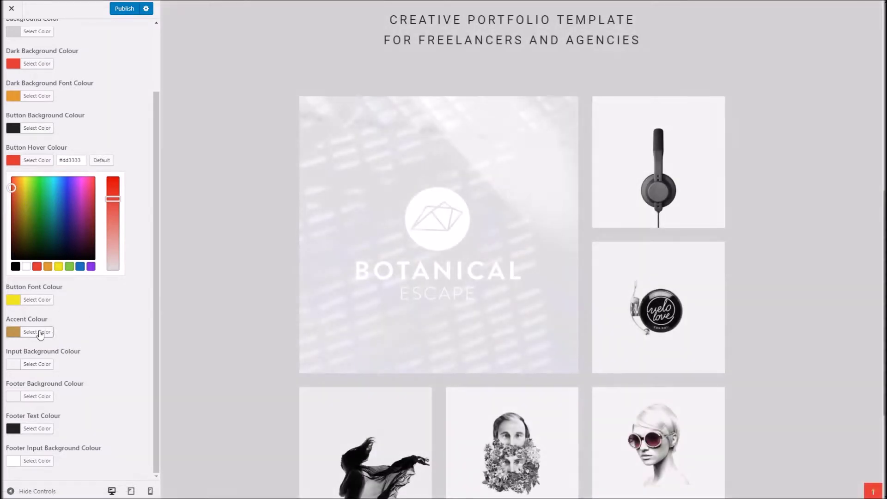
Step: Set the Accent Colour to blue #1e73be and the Footer Text Colour to blue
click(39, 333)
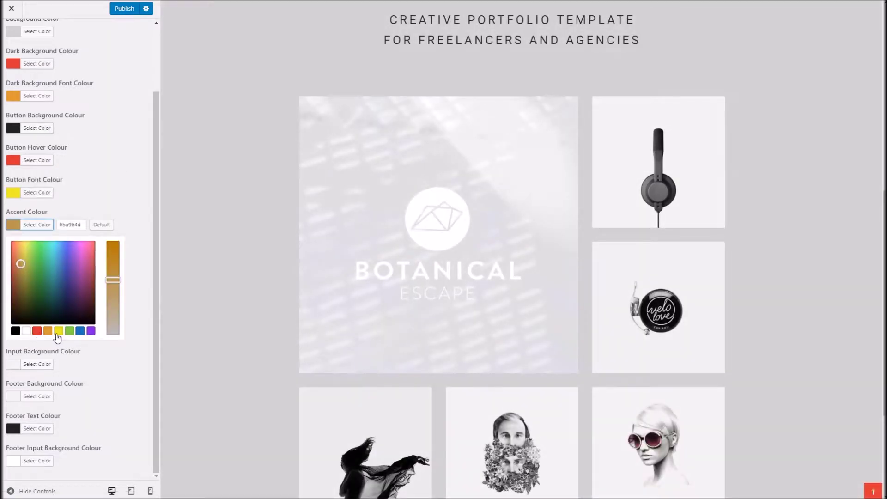
click(80, 331)
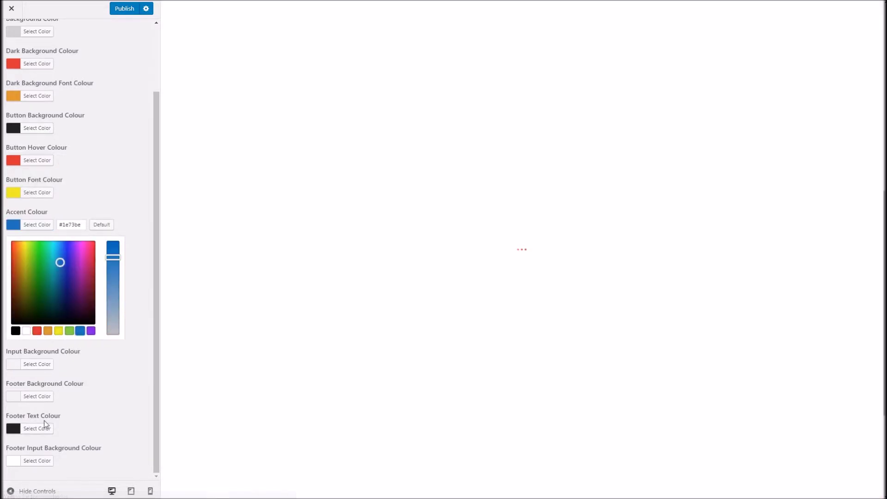
click(42, 428)
click(80, 427)
Step: Set the Footer Input Background Colour to purple #8224e3 and check the new colours across the homepage preview
click(37, 460)
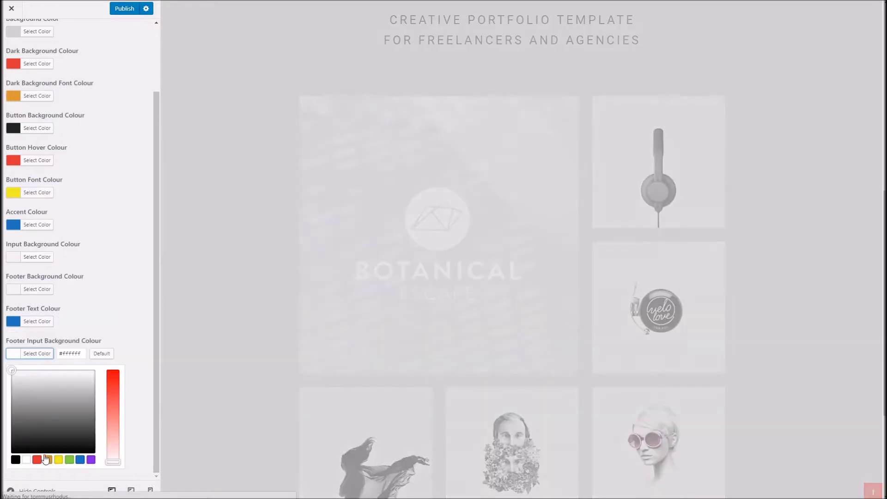
click(48, 459)
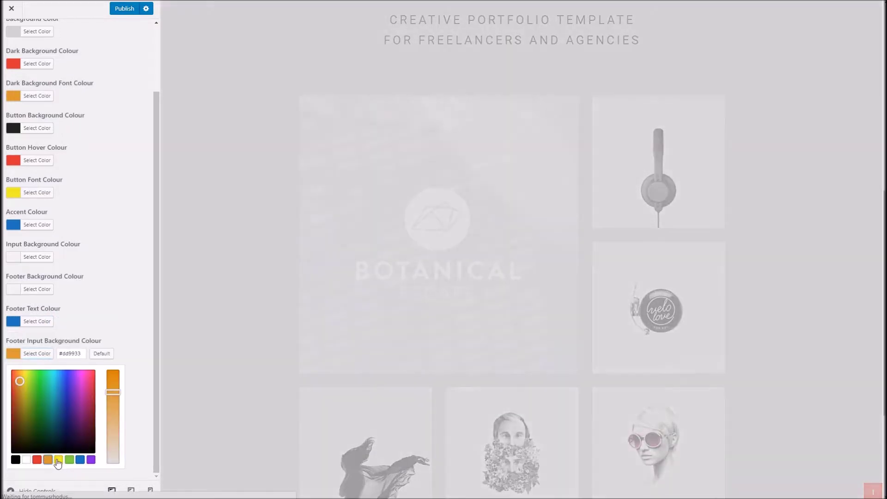
click(58, 459)
click(91, 460)
scroll(362, 349, down, 1)
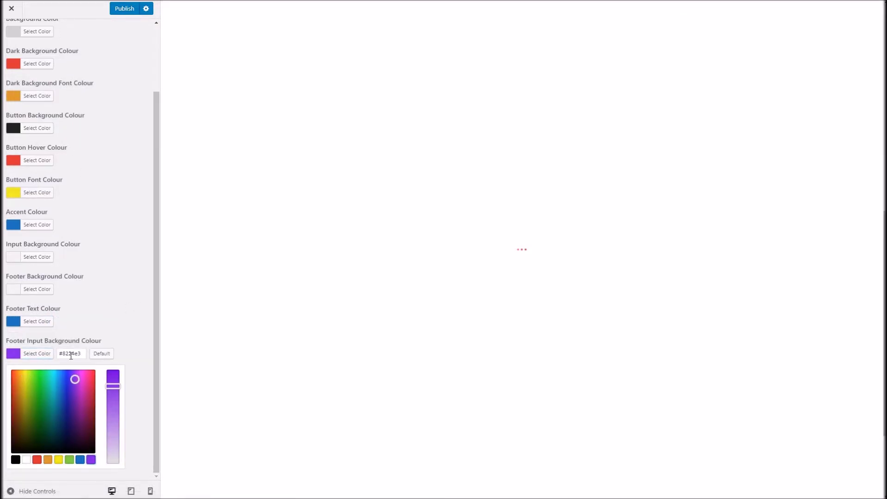
scroll(337, 331, down, 3)
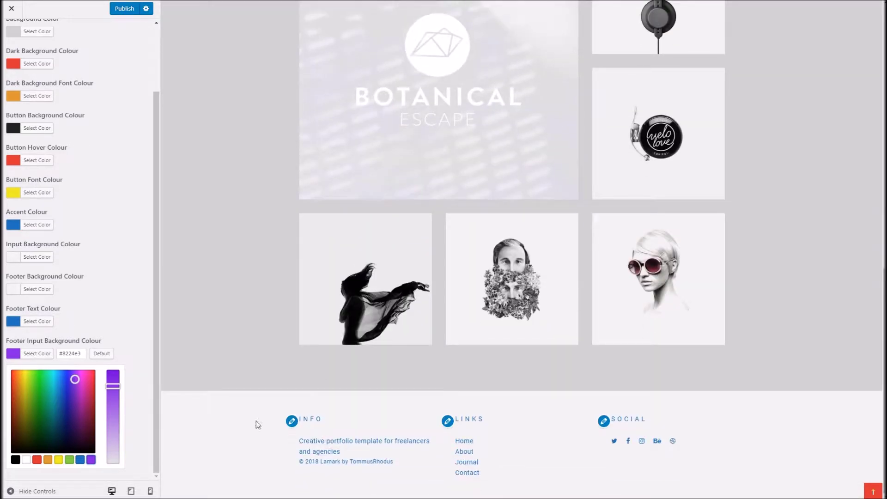
scroll(268, 222, up, 15)
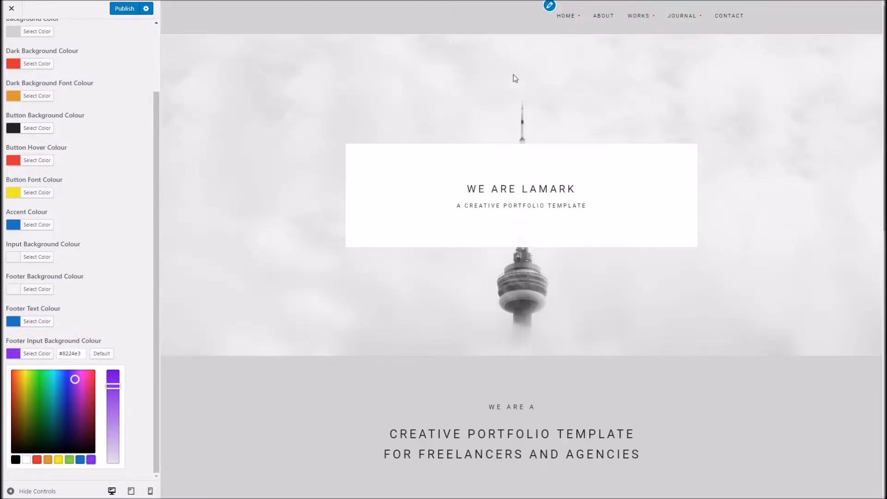
scroll(527, 228, down, 15)
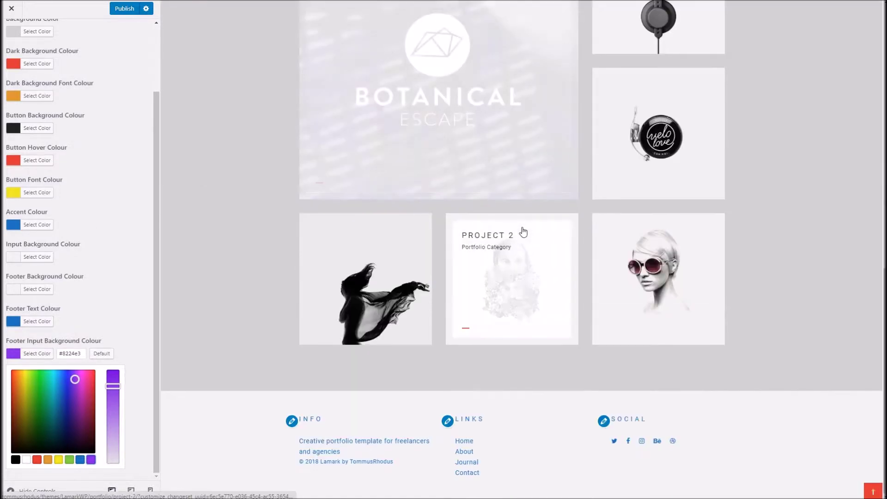
Step: Open Project 3 from the portfolio grid in the preview and check the new colours down the project page
click(345, 252)
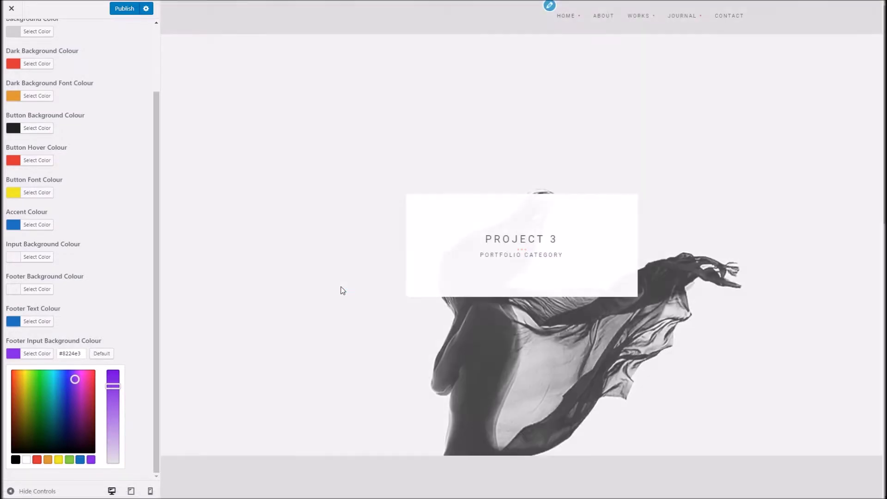
scroll(343, 290, down, 10)
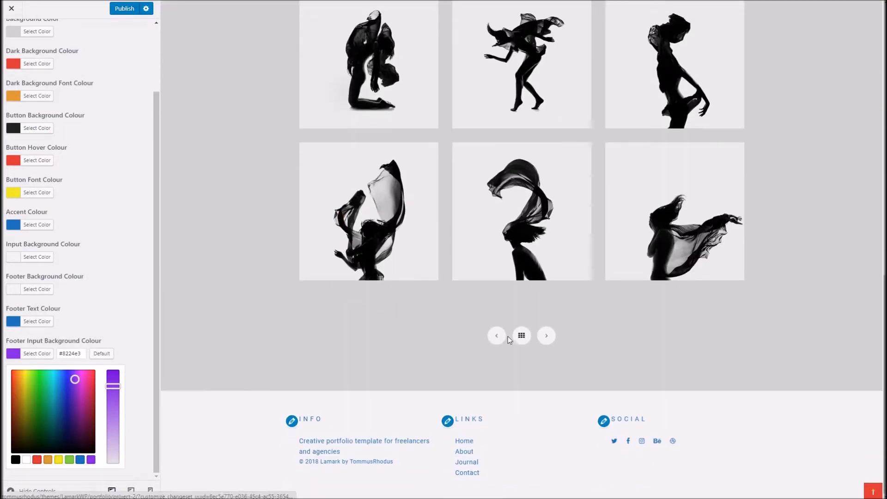
scroll(184, 307, up, 10)
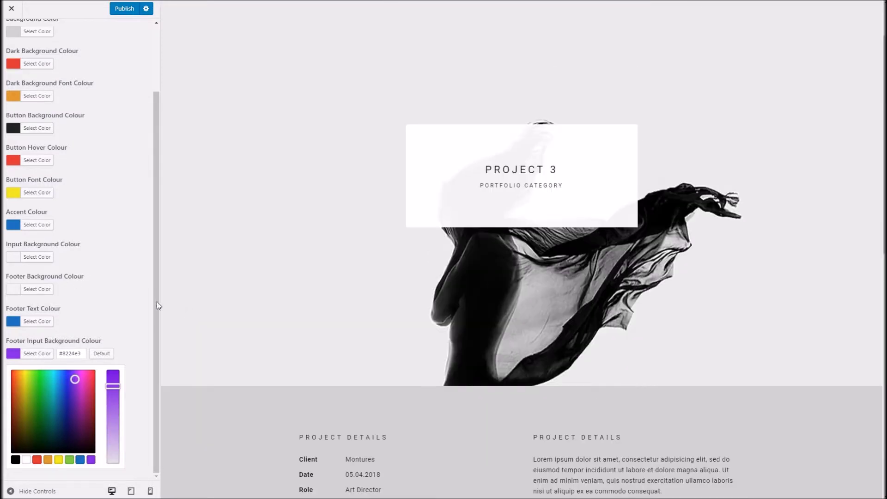
Step: Reset the Footer Input Background Colour, Footer Text Colour and Footer Background Colour to their defaults
click(101, 355)
click(37, 322)
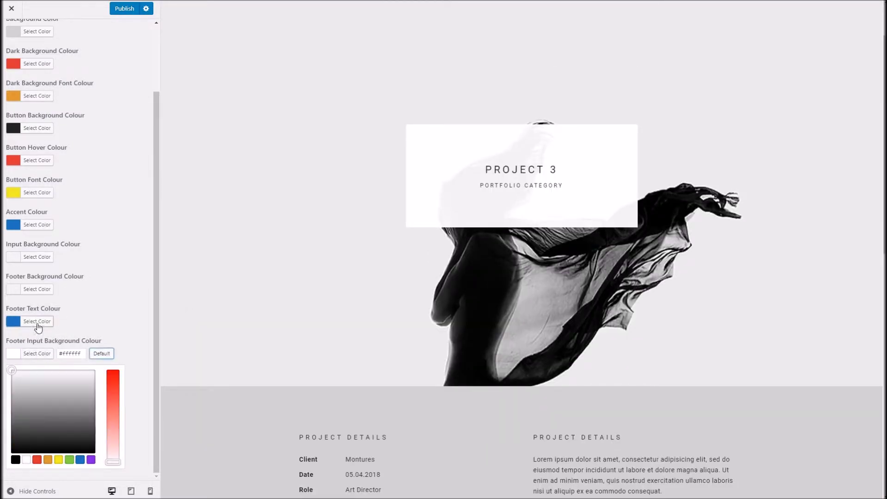
click(101, 322)
click(46, 290)
click(101, 290)
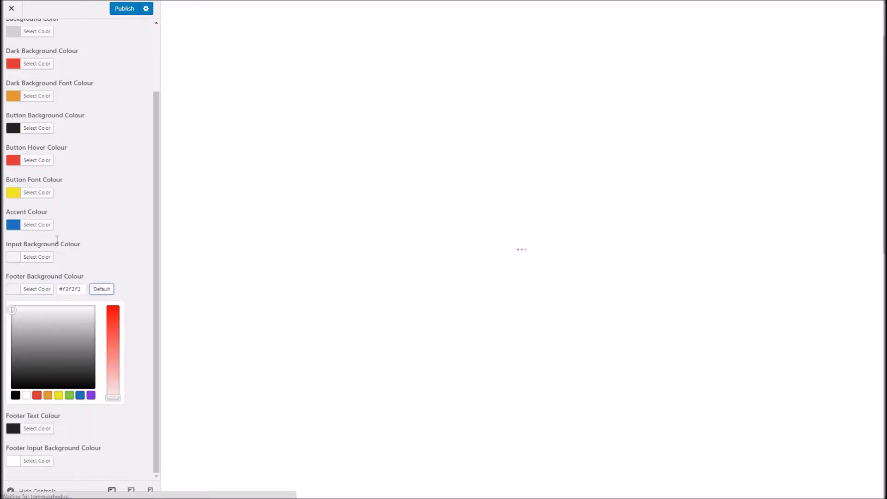
Step: Reset the Accent Colour, Button Font Colour and Button Hover Colour to their defaults
click(52, 226)
click(102, 224)
click(37, 193)
click(101, 192)
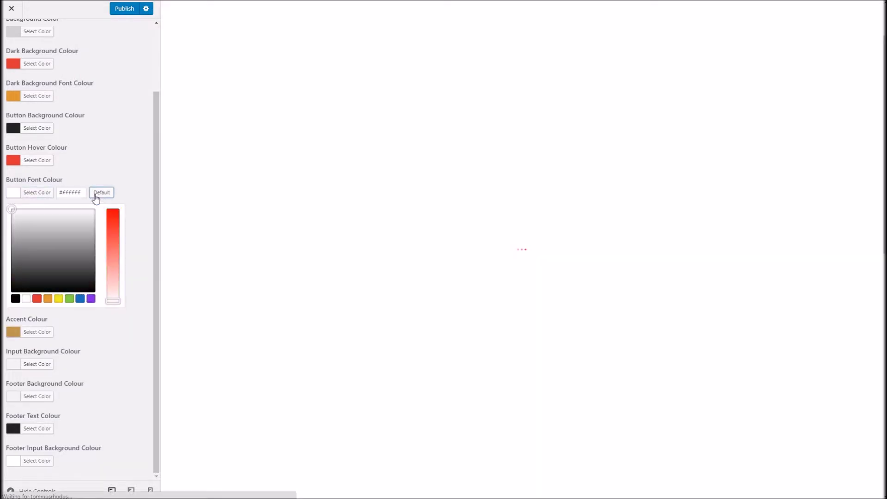
click(36, 159)
click(101, 160)
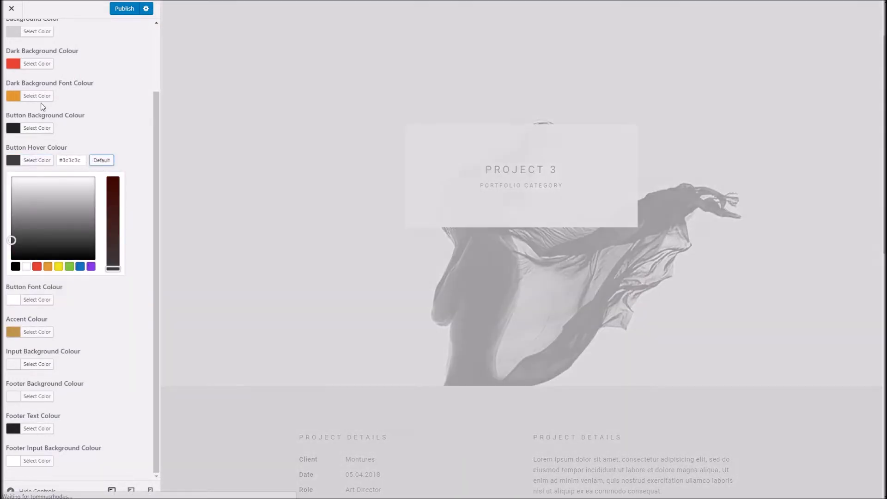
Step: Reset the Dark Background Font Colour, Dark Background Colour and Background Color to their defaults and return to the main customizer sections
click(37, 96)
click(95, 97)
click(37, 63)
click(101, 63)
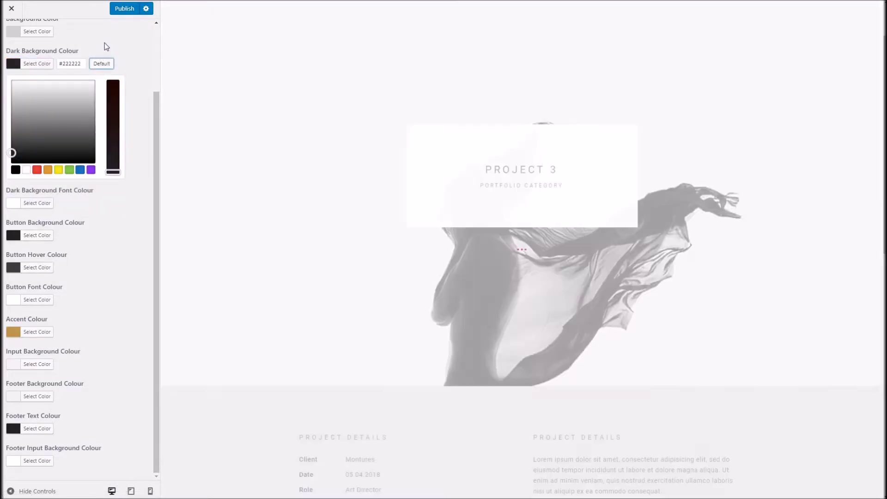
scroll(105, 52, up, 2)
click(37, 111)
click(101, 111)
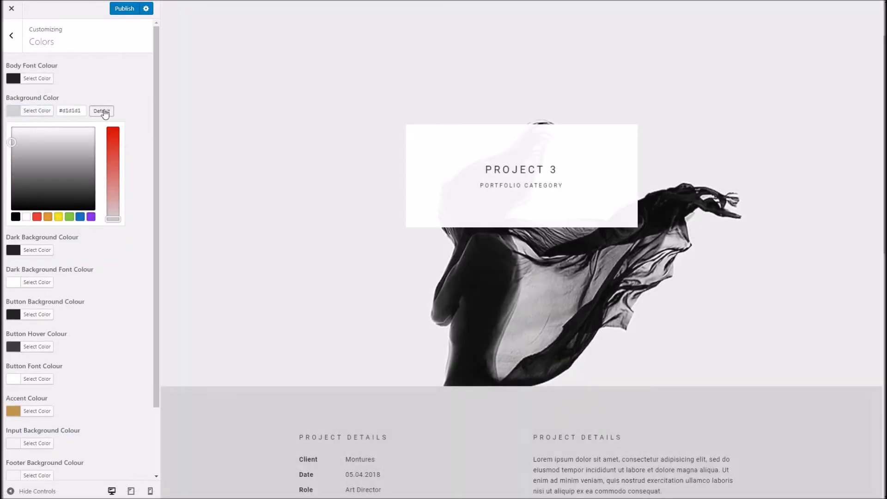
click(12, 35)
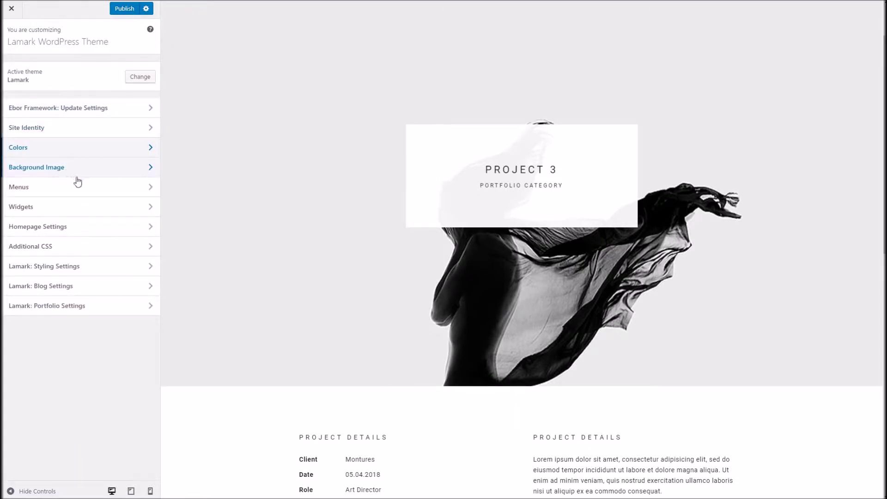
scroll(262, 233, down, 3)
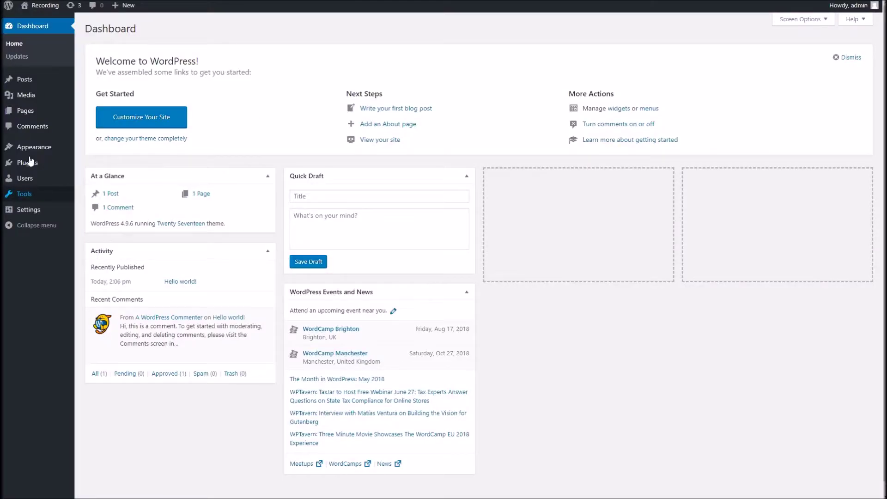
Step: Open the Widgets and Menus pages of the WordPress admin and review the widget areas and the menu structure
mouse_move(26, 145)
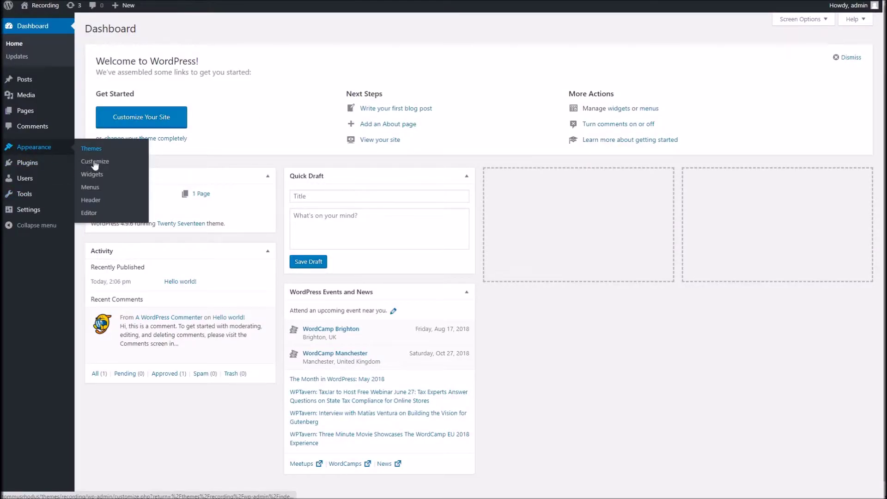
right_click(95, 176)
click(99, 180)
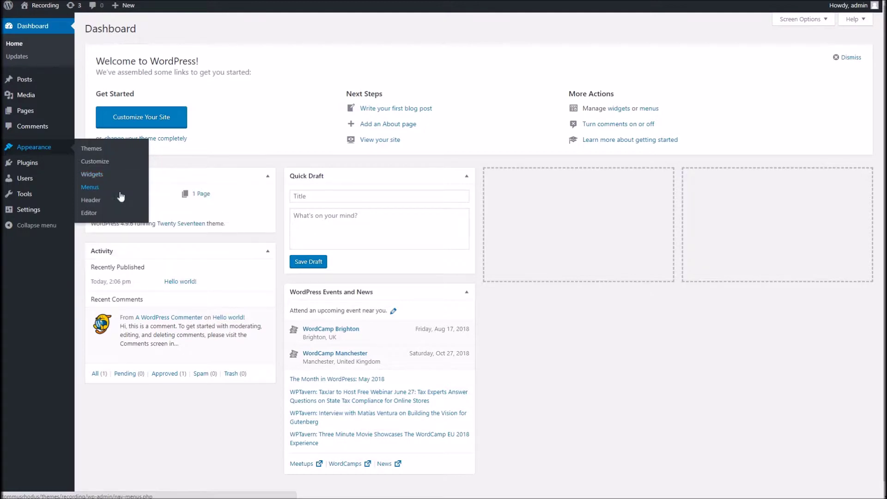
click(118, 193)
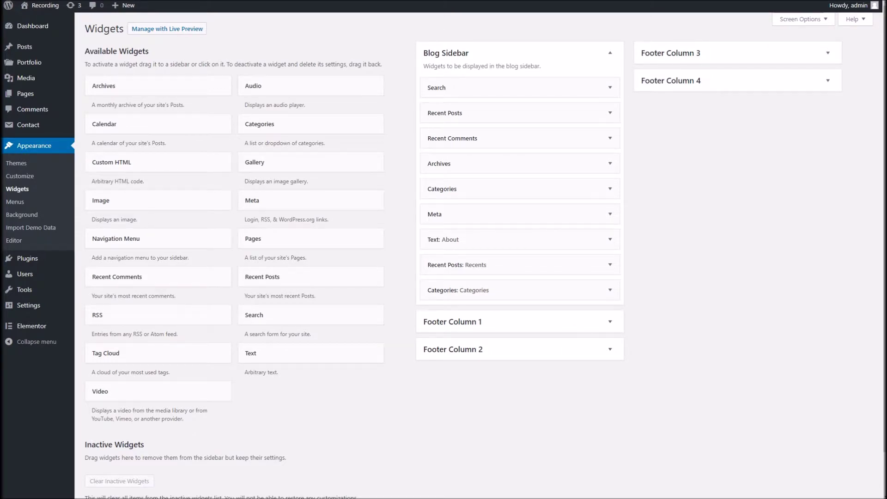
scroll(321, 291, down, 3)
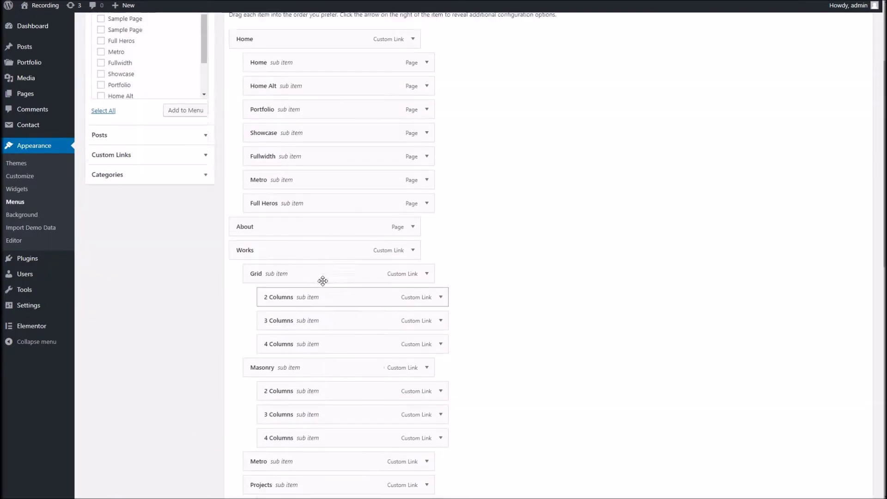
scroll(323, 281, up, 2)
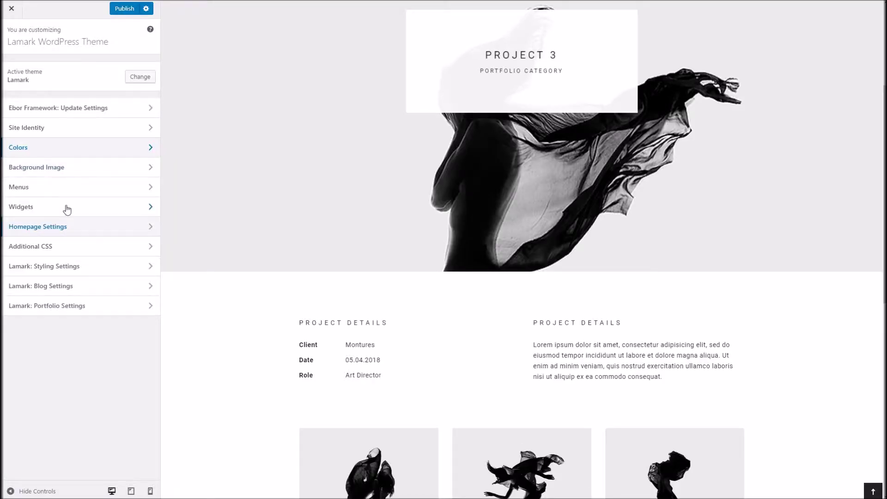
Step: Look at the customizer's Widgets section and review the static page options in Homepage Settings
click(65, 207)
click(12, 37)
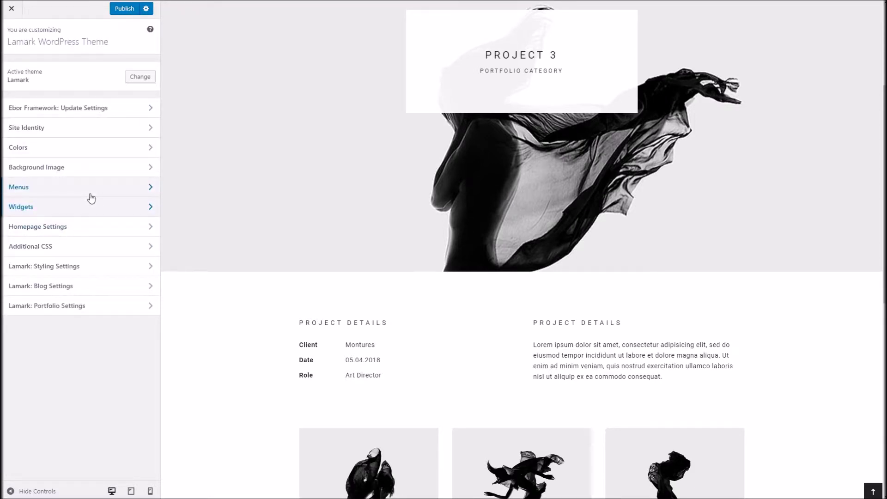
click(32, 230)
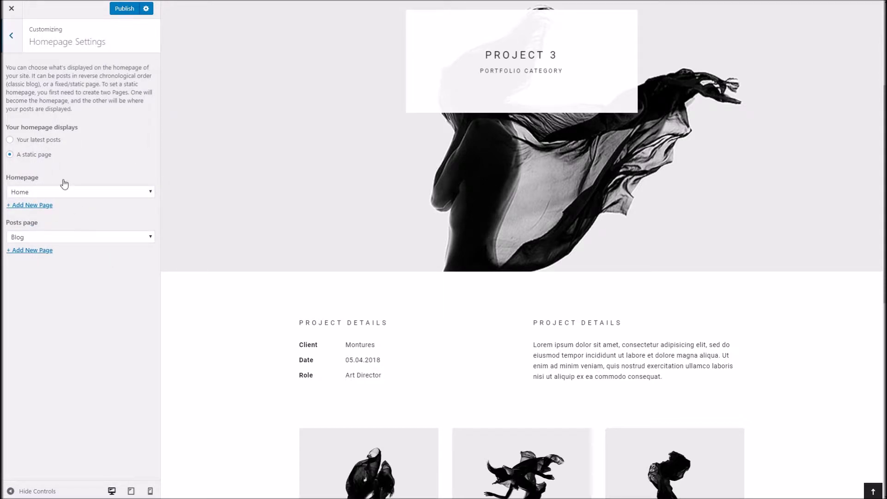
scroll(259, 220, down, 3)
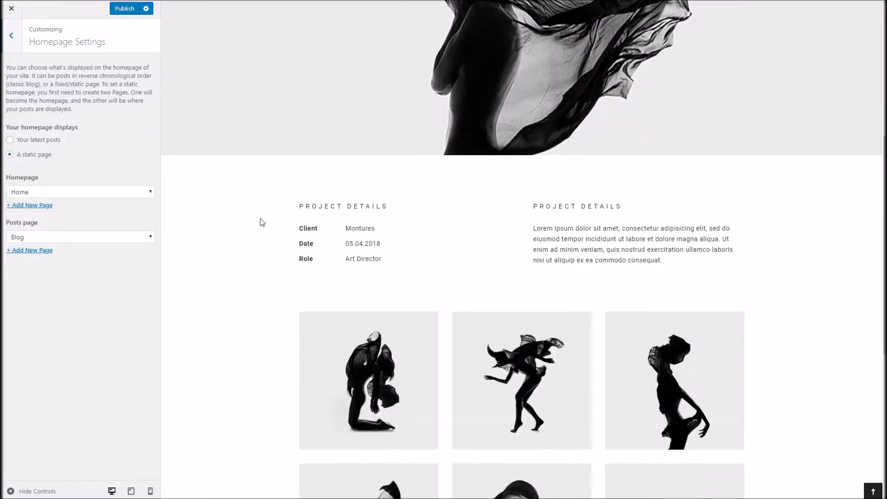
scroll(260, 218, up, 6)
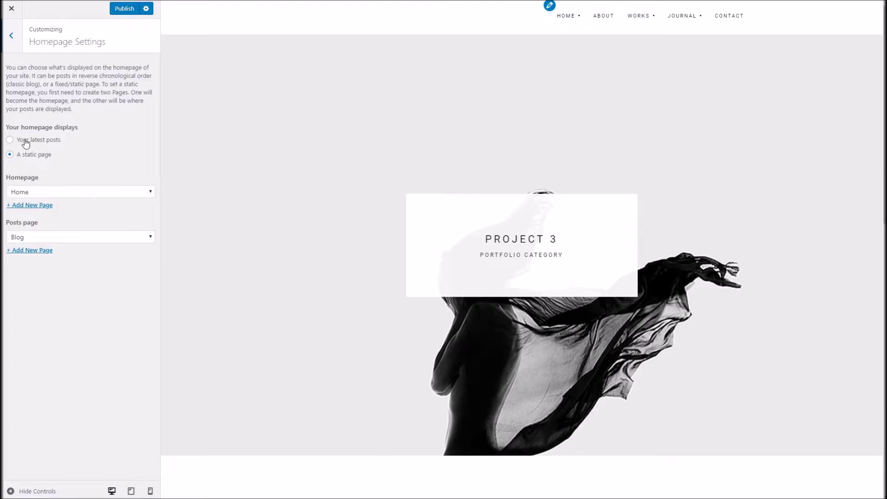
click(13, 44)
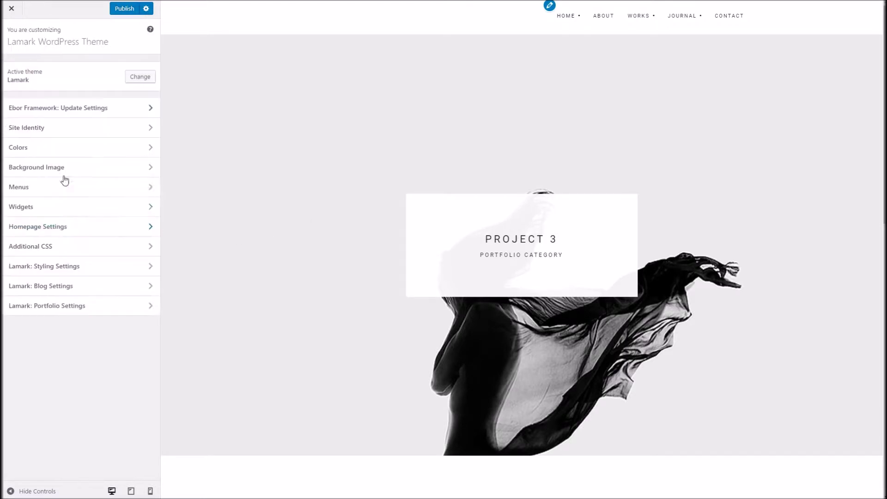
Step: Review the Additional CSS section, including its code editing area, and return to the main customizer sections
click(19, 252)
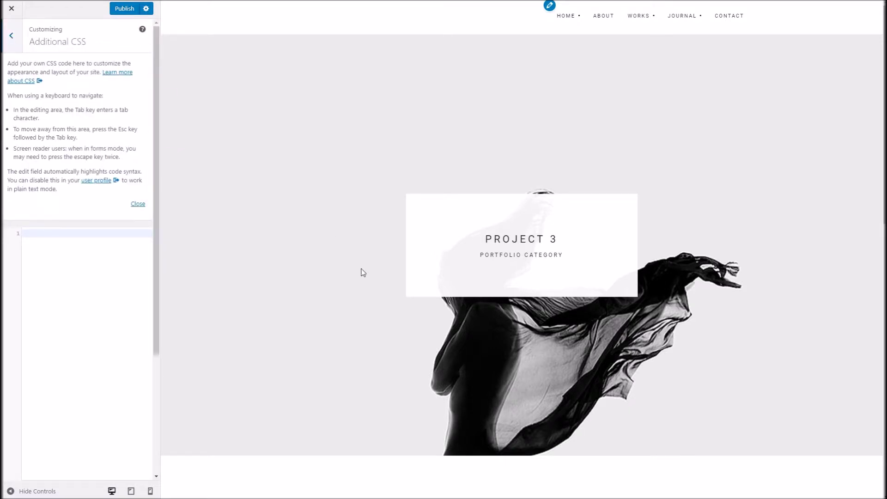
scroll(362, 271, down, 8)
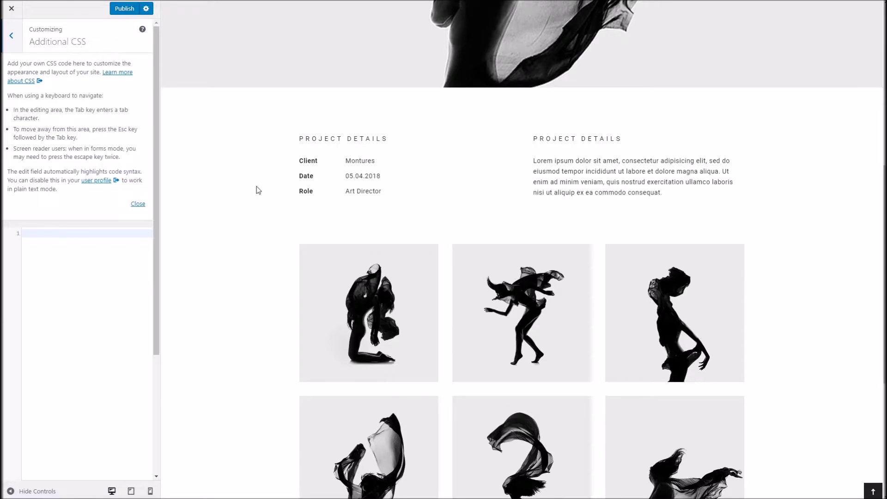
click(11, 36)
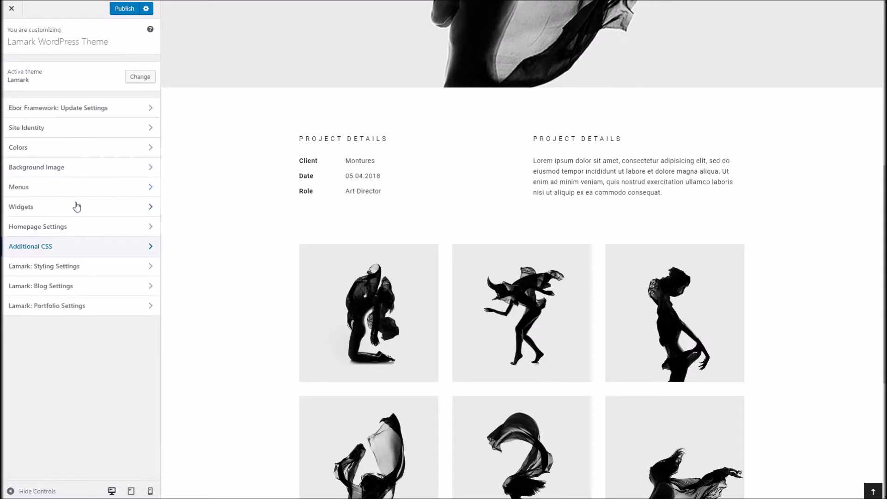
Step: Open the Typography options in Lamark: Styling Settings and review the Google font, font name and body font size against the preview
click(65, 270)
click(34, 70)
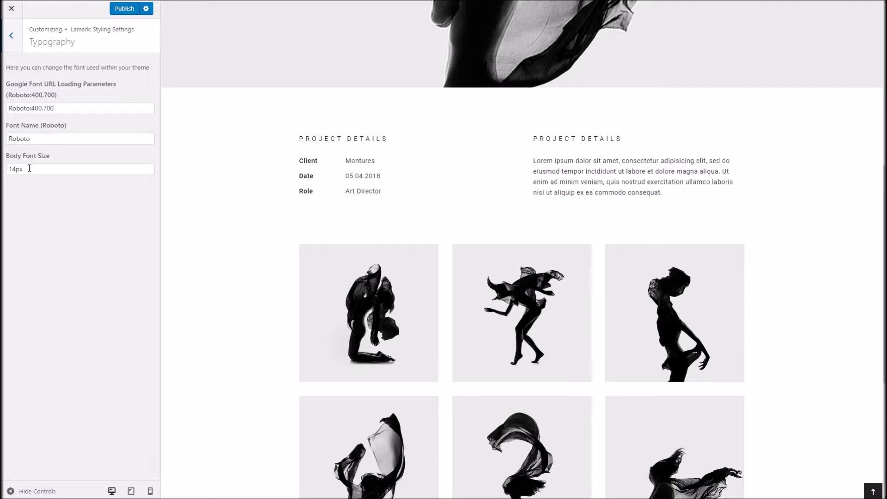
scroll(249, 242, down, 2)
scroll(250, 242, up, 4)
scroll(250, 242, down, 1)
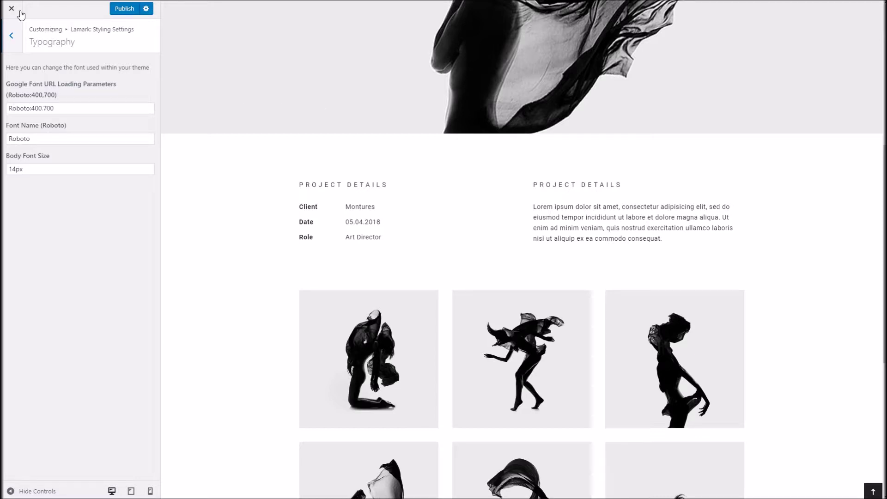
scroll(226, 125, up, 7)
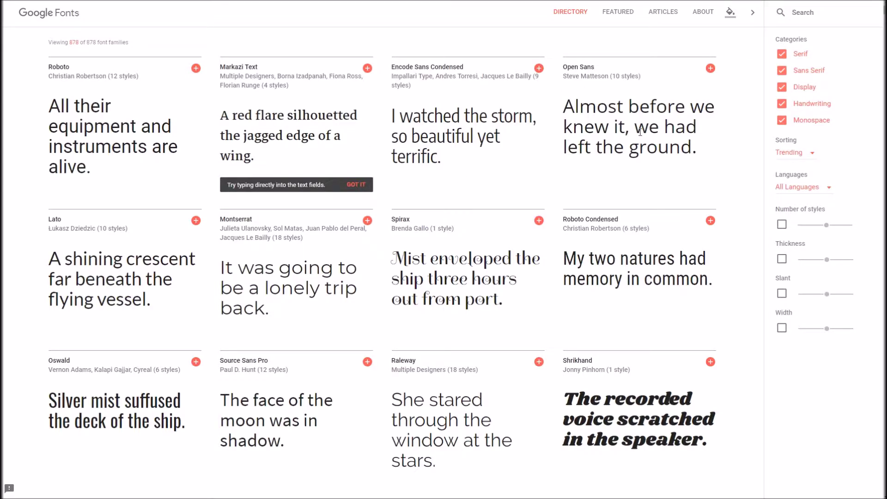
Step: Switch to Google Fonts, browse the font directory and select the PT Sans Narrow family
scroll(531, 274, down, 6)
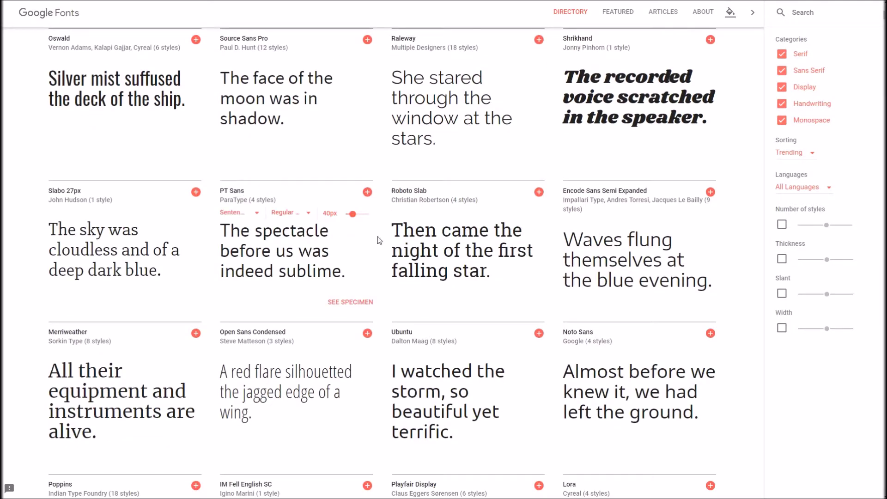
scroll(261, 287, up, 4)
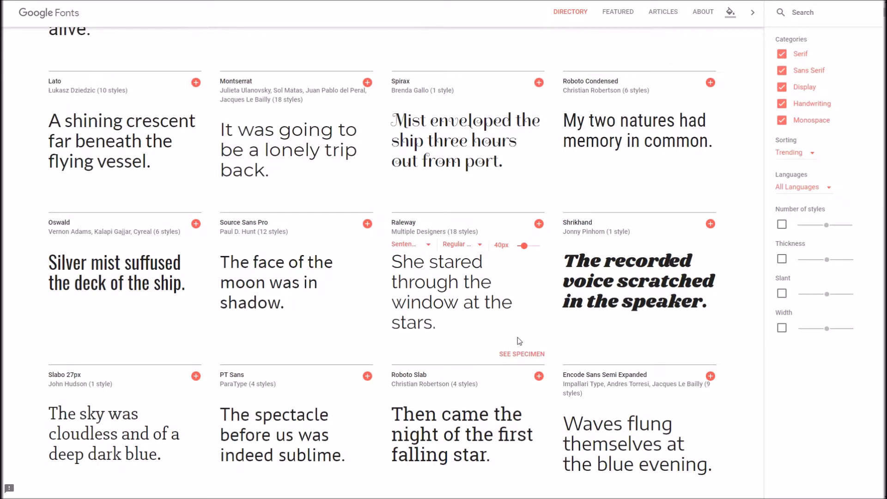
scroll(519, 341, down, 14)
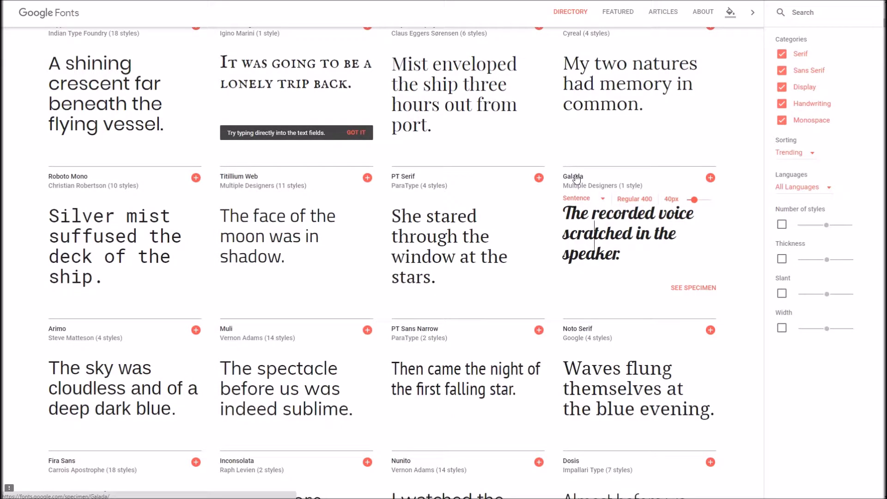
scroll(589, 249, down, 4)
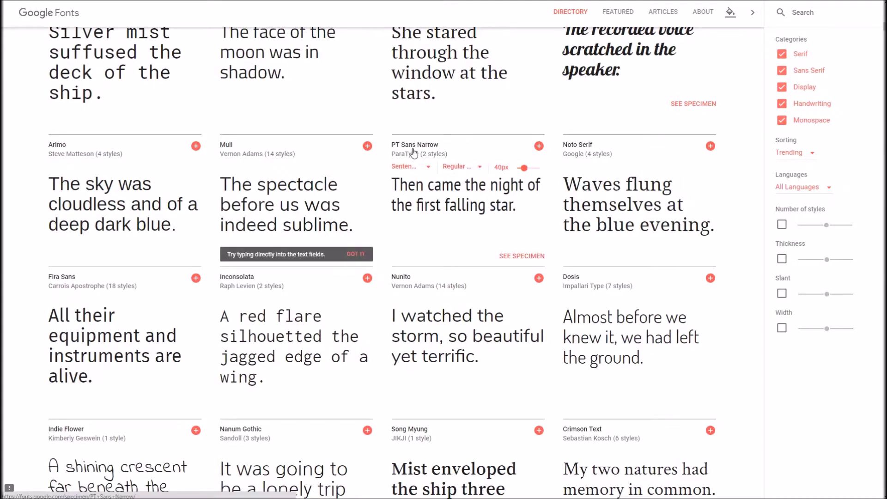
click(539, 146)
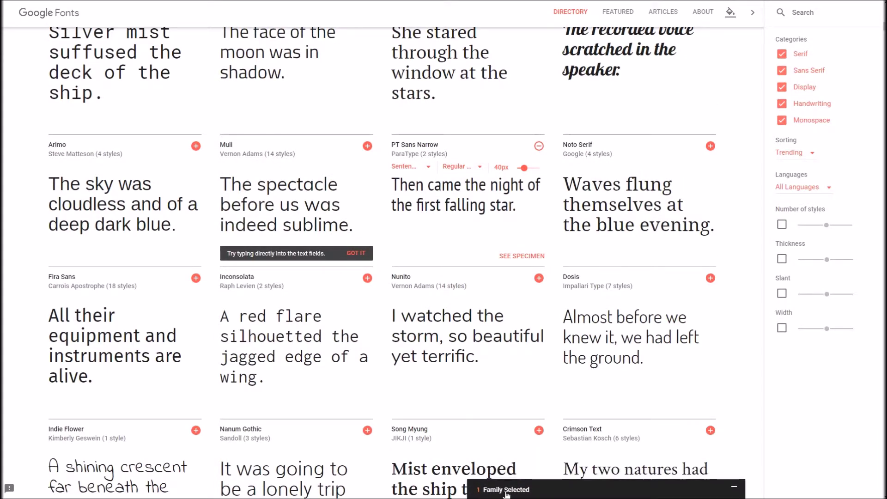
Step: Check the embed code for the selected PT Sans Narrow family and add its bold 700 style
click(508, 485)
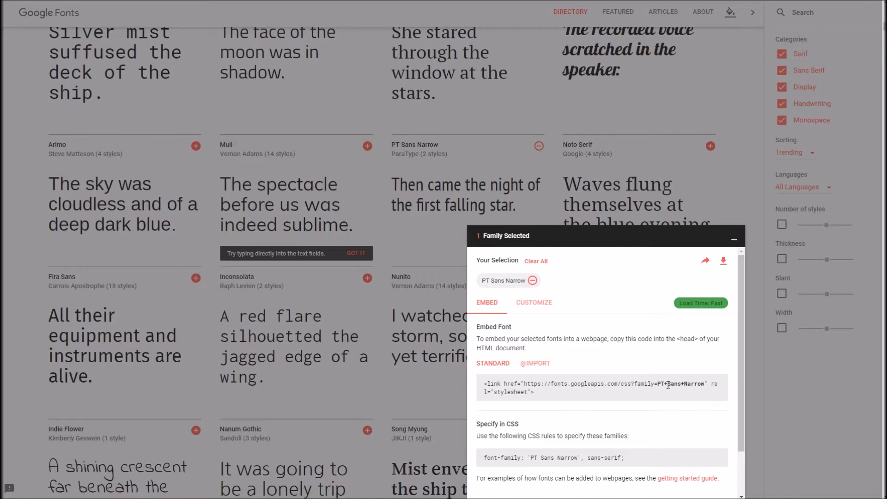
click(536, 304)
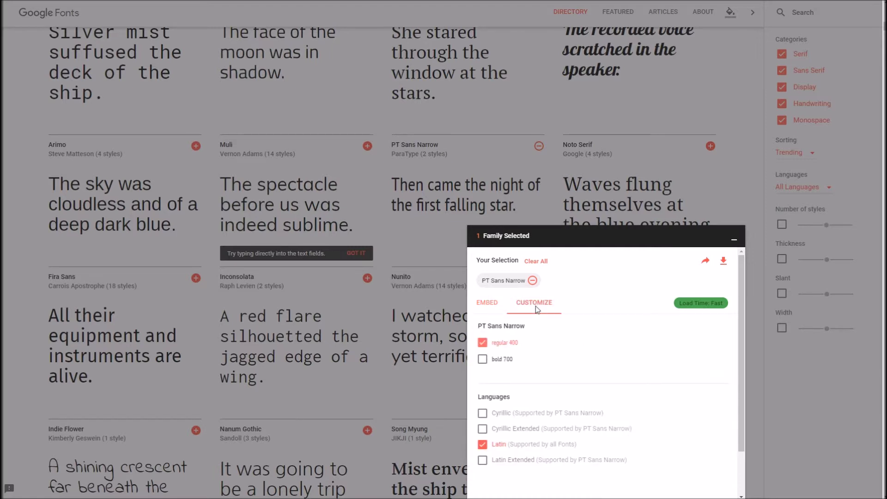
click(499, 360)
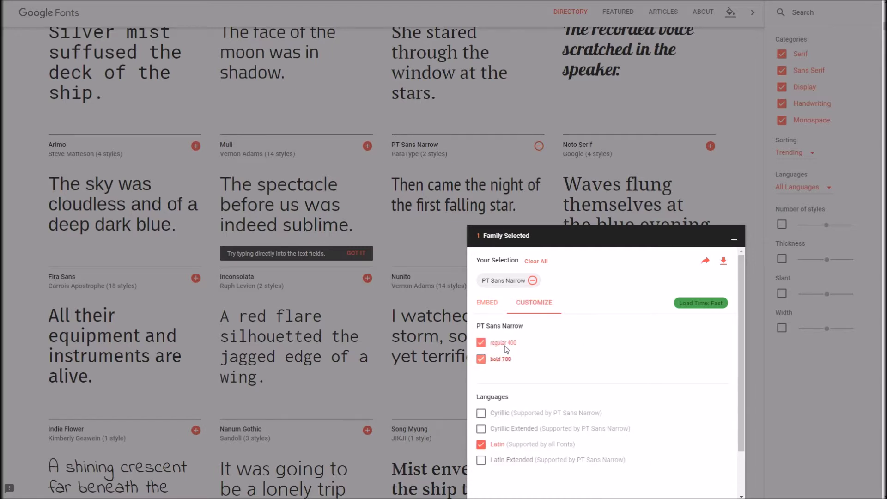
Step: Copy the PT+Sans+Narrow:400,700 parameter from the font's embed code into the customizer's Google Font URL Loading Parameters
click(489, 304)
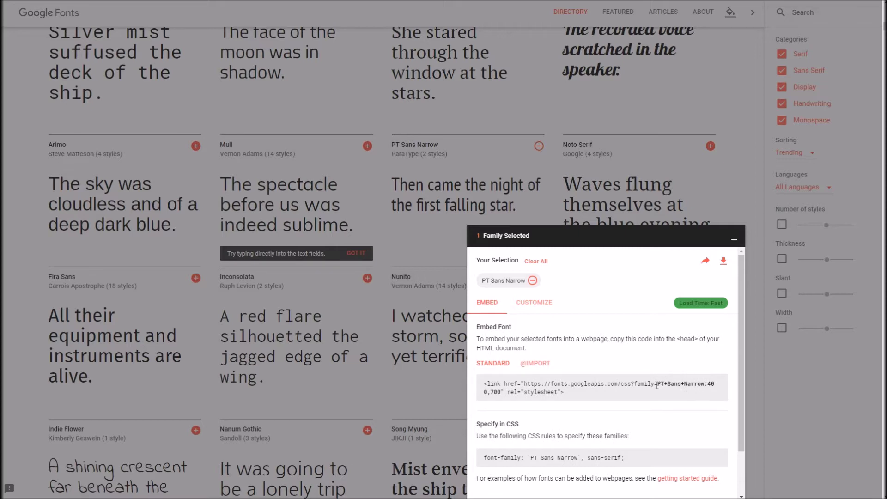
drag(659, 383, 503, 392)
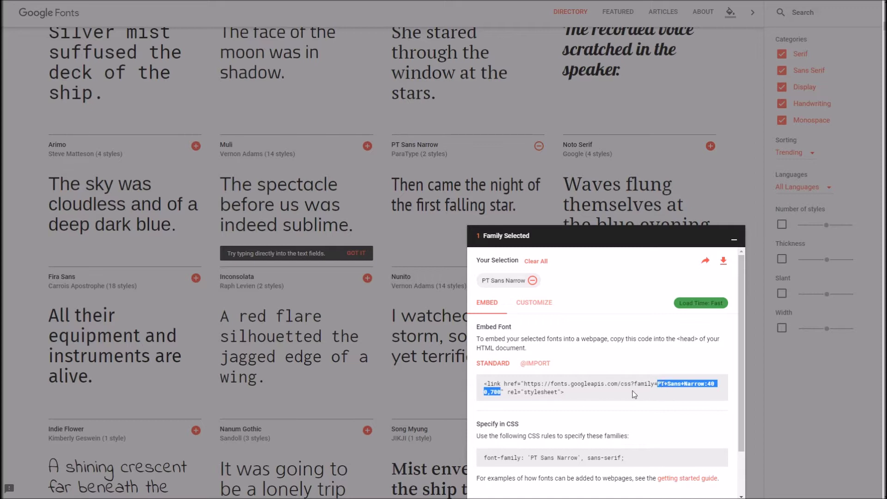
right_click(670, 381)
click(684, 388)
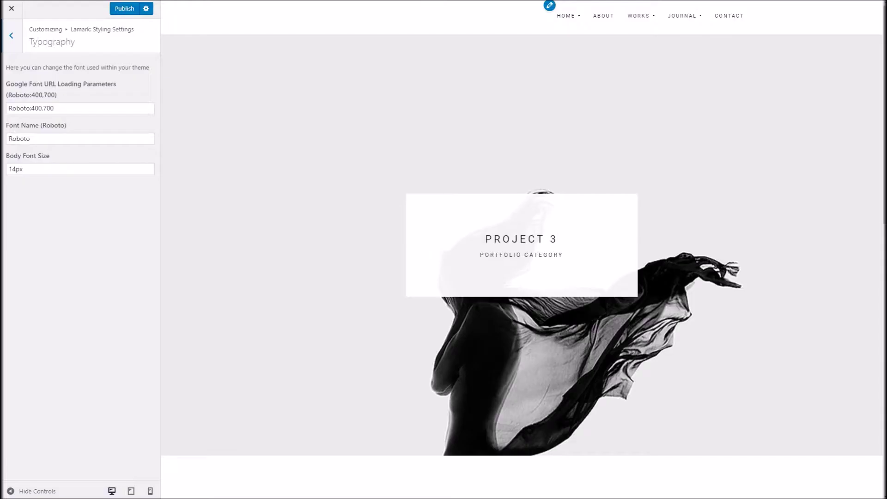
triple_click(79, 105)
key(ctrl+v)
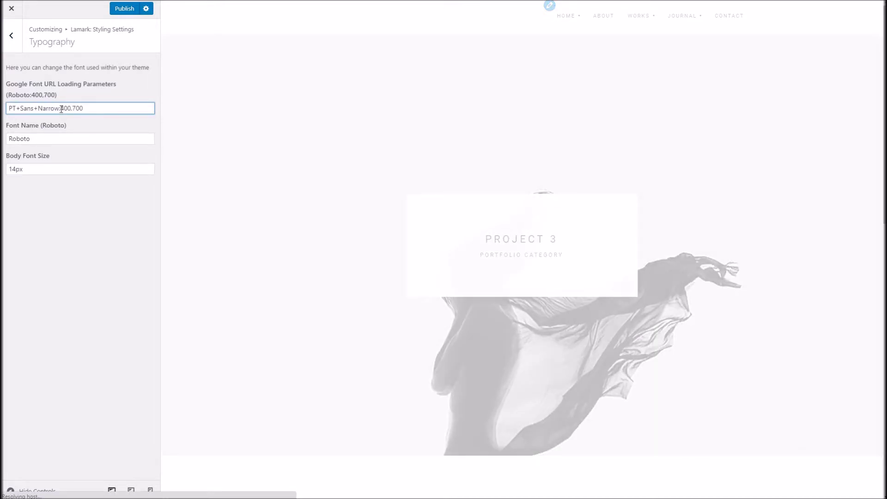
Step: Set the Font Name to PT Sans Narrow, using spaces instead of plus signs
drag(59, 108, 8, 108)
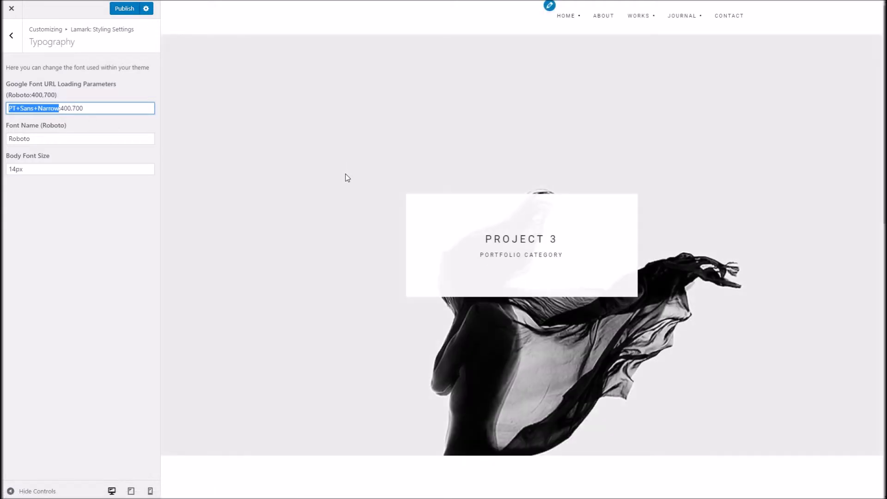
double_click(49, 136)
key(ctrl+v)
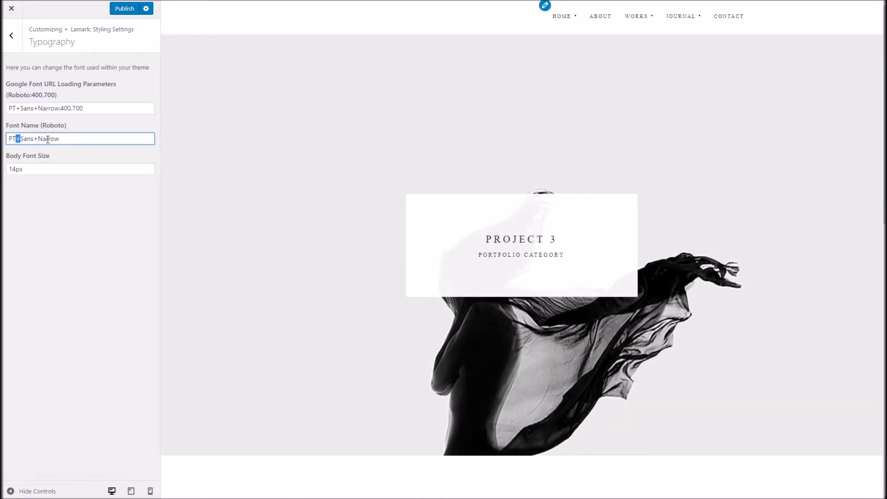
double_click(35, 138)
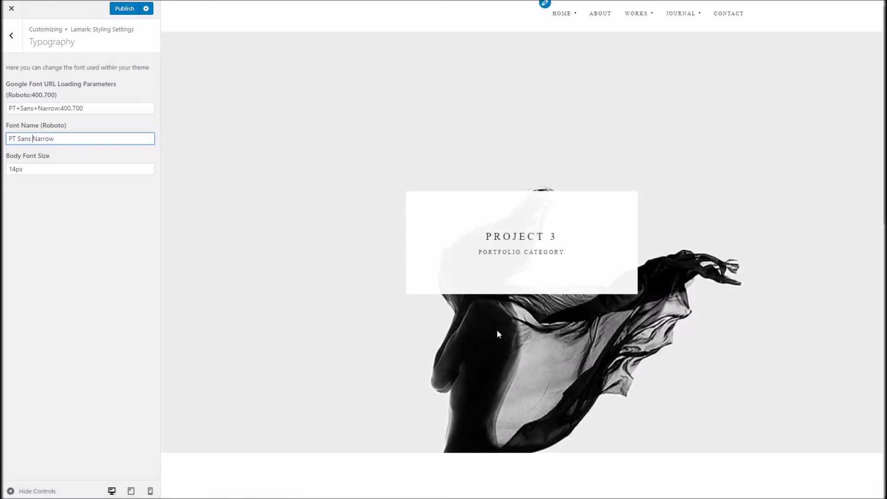
Step: Check how the new font renders in the Project Details headings and text of the portfolio project preview
scroll(498, 333, down, 7)
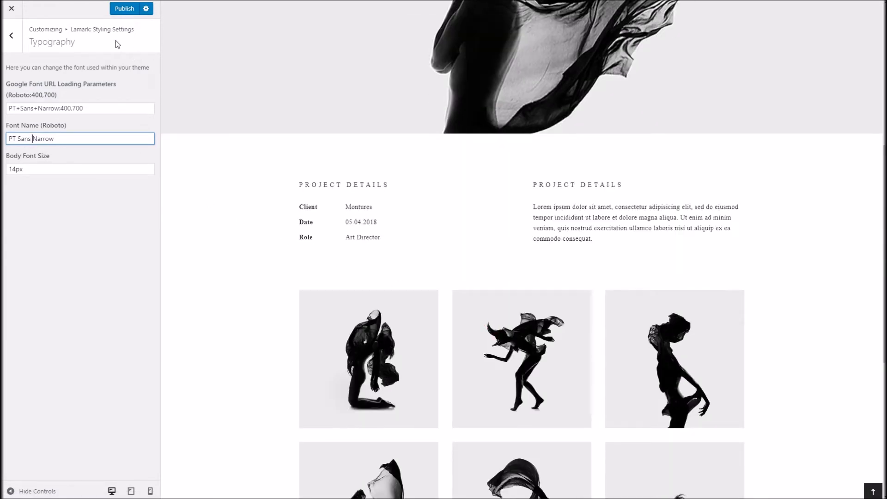
click(60, 24)
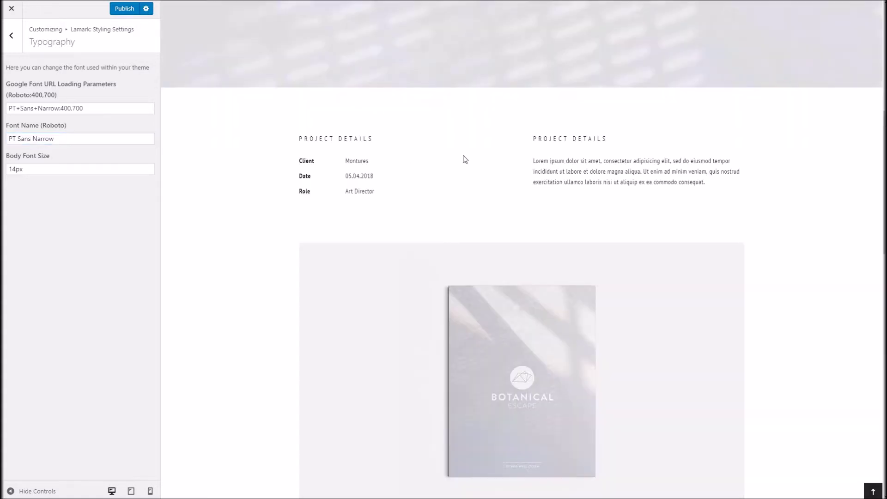
drag(305, 138, 388, 190)
drag(529, 138, 585, 169)
click(649, 164)
Step: Set the Body Font Size to 18px and check the body text in the preview
drag(16, 169, 9, 169)
text(18)
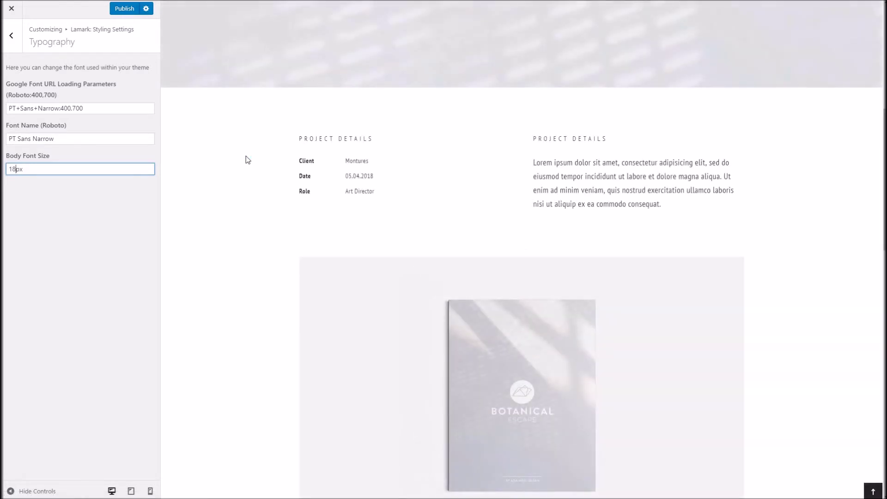
scroll(317, 331, down, 6)
scroll(245, 263, up, 3)
Step: Leave Typography and open the Blog Archive Settings under Lamark: Blog Settings to review the options
click(12, 43)
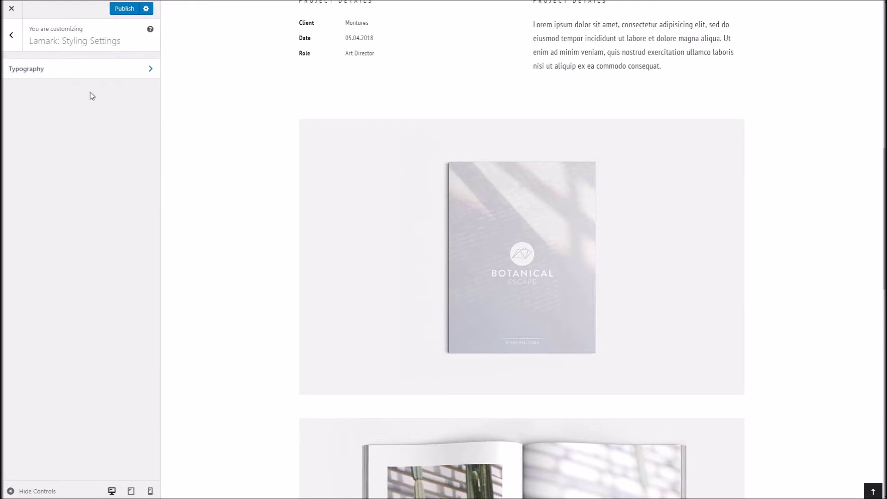
click(12, 35)
click(99, 292)
click(57, 71)
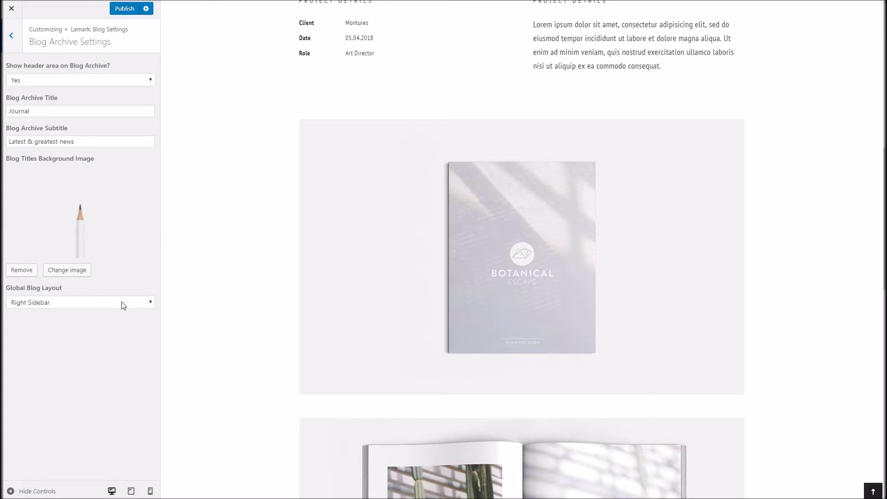
scroll(406, 222, up, 10)
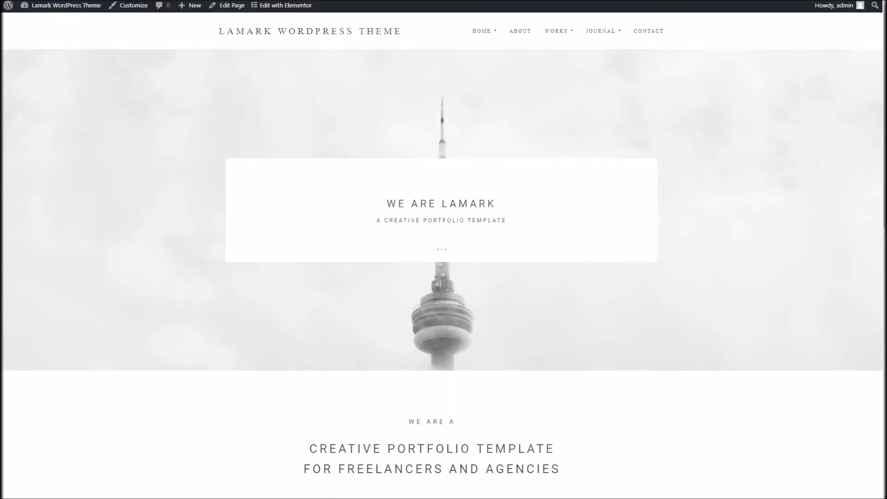
Step: Open the live site's blog page and review its header title, subtitle, posts and sidebar
text(blog)
key(Return)
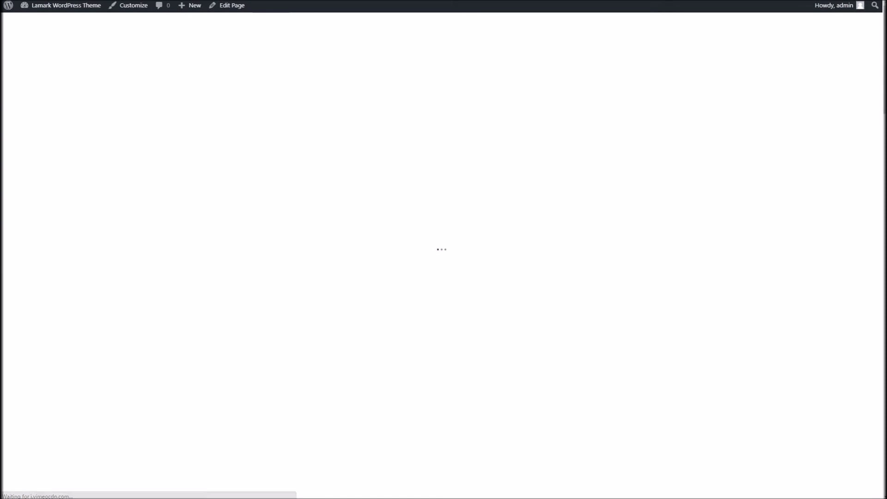
scroll(316, 213, down, 3)
scroll(318, 217, down, 10)
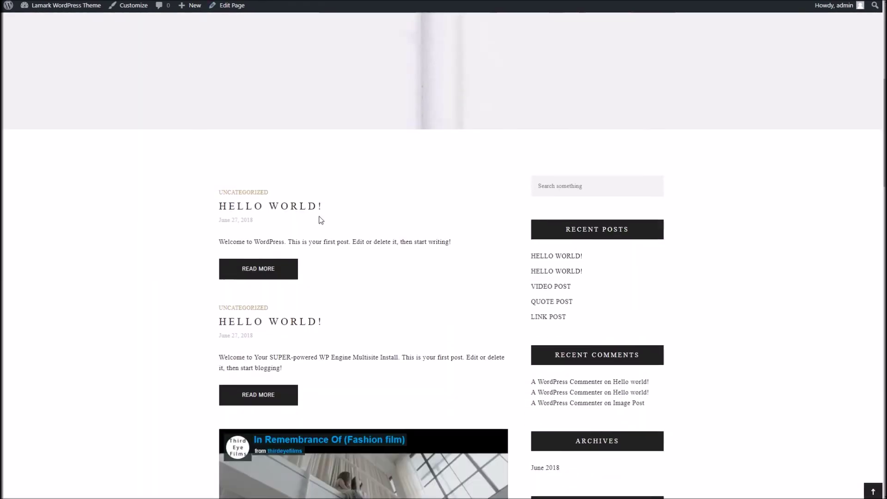
scroll(209, 243, up, 12)
scroll(210, 240, up, 2)
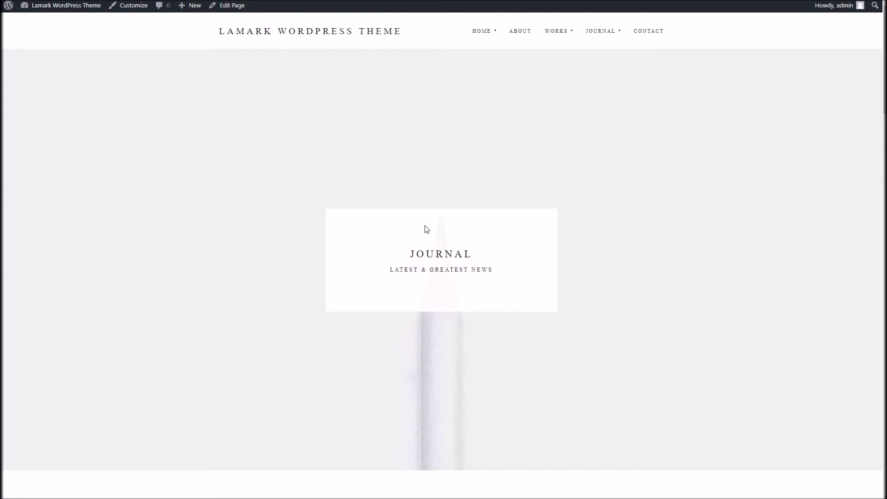
drag(417, 254, 494, 255)
click(244, 134)
Step: Launch the customizer from the blog page, close the old browser tab and open Blog Archive Settings
click(134, 6)
right_click(257, 9)
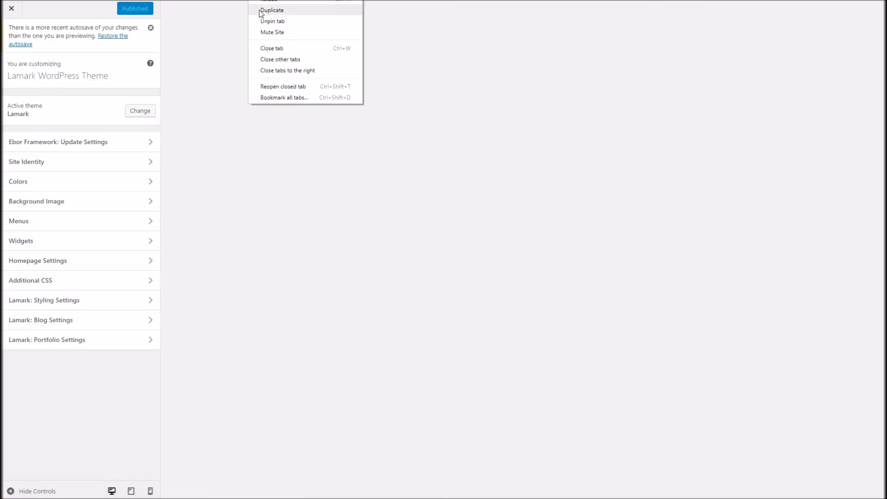
click(269, 48)
click(491, 42)
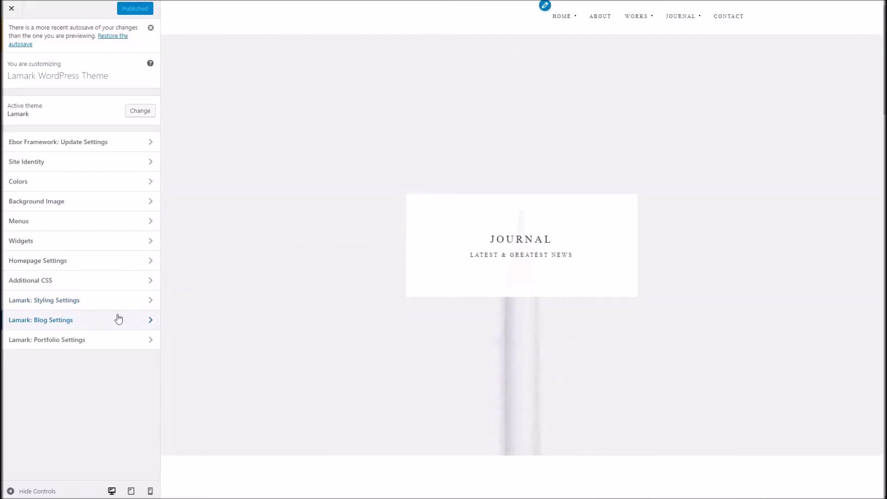
click(117, 315)
click(60, 107)
Step: Try hiding the header area on the Blog Archive with No, and switch it back to Yes
click(60, 115)
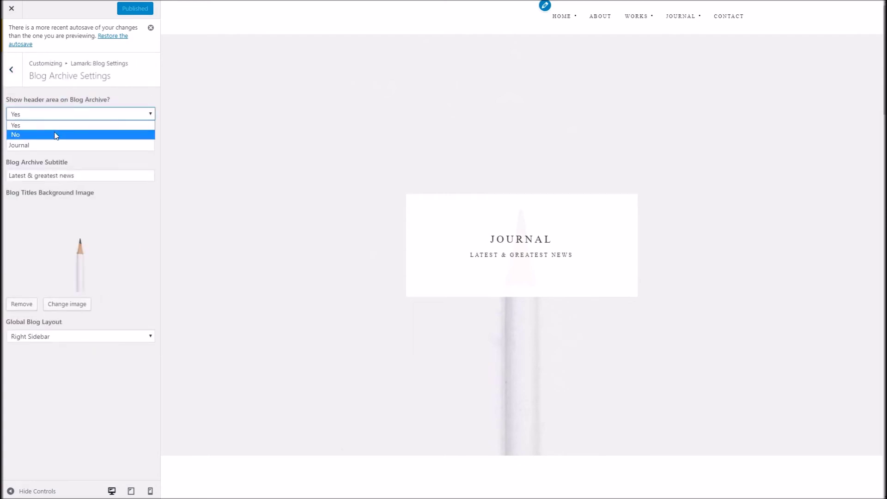
click(55, 133)
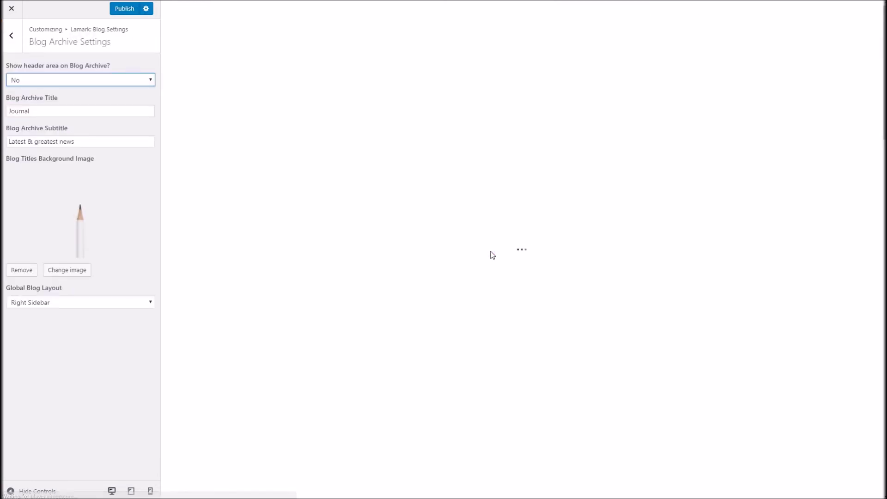
click(28, 80)
click(27, 93)
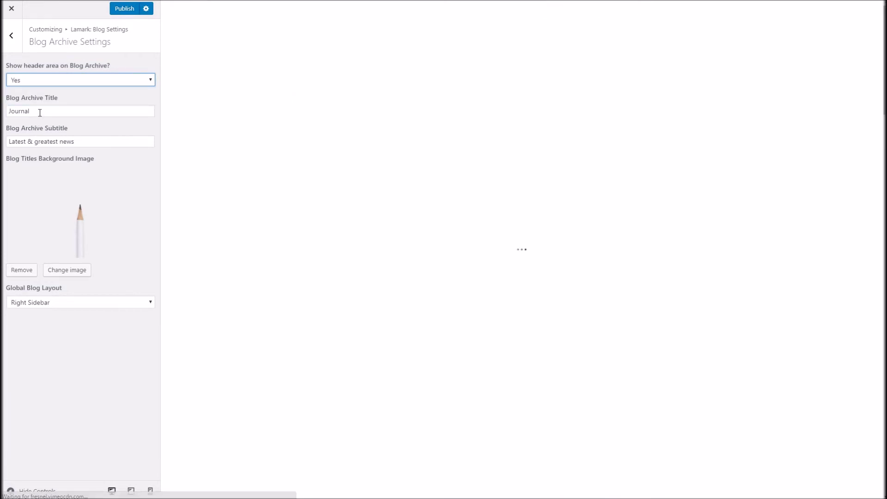
Step: Change the Blog Archive Title to "I am the blog"
drag(38, 112, 14, 110)
text(I am the bl)
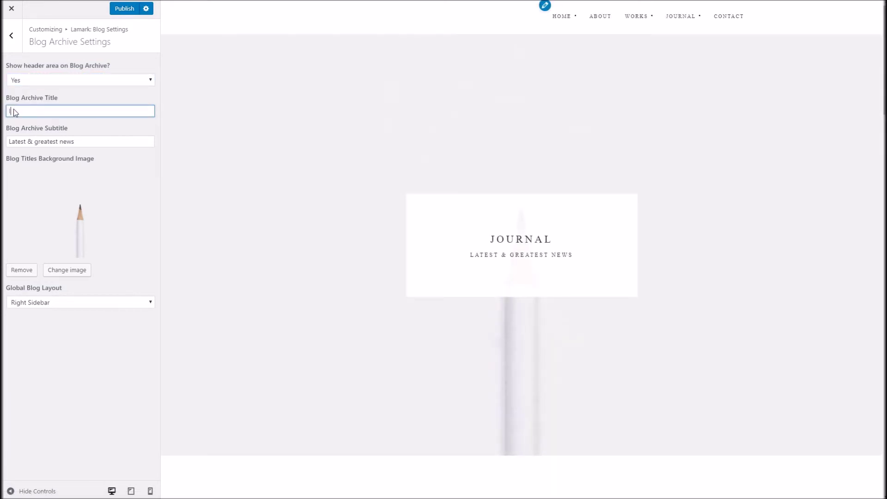
text(og)
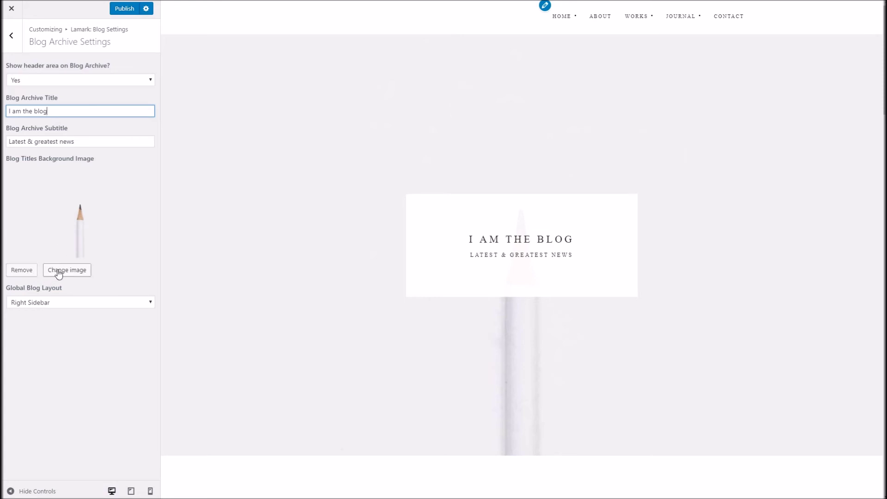
Step: Replace the Blog Titles Background Image with the black and gold business card picture from the media library
click(58, 271)
click(79, 48)
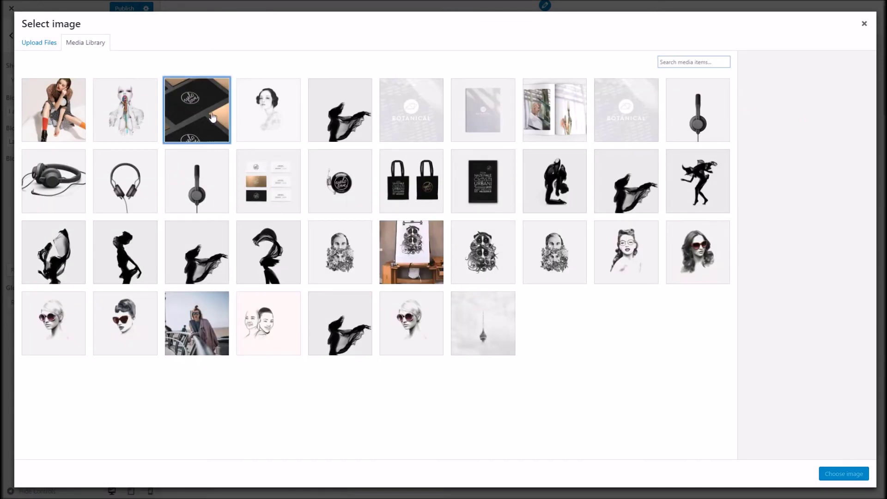
click(836, 473)
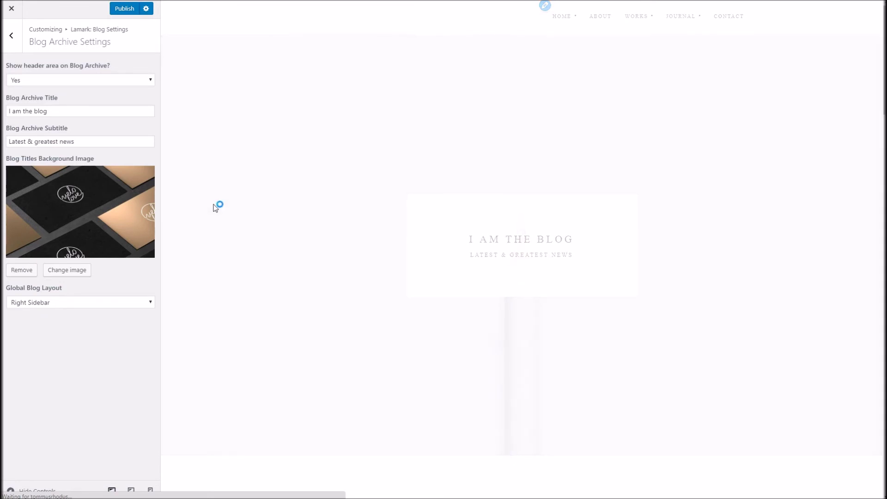
Step: Set the Global Blog Layout to Grid
scroll(214, 206, down, 8)
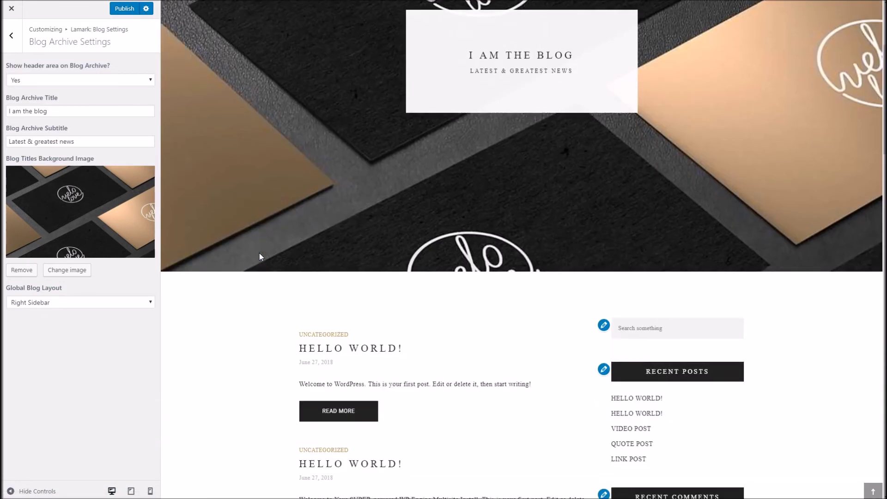
click(91, 303)
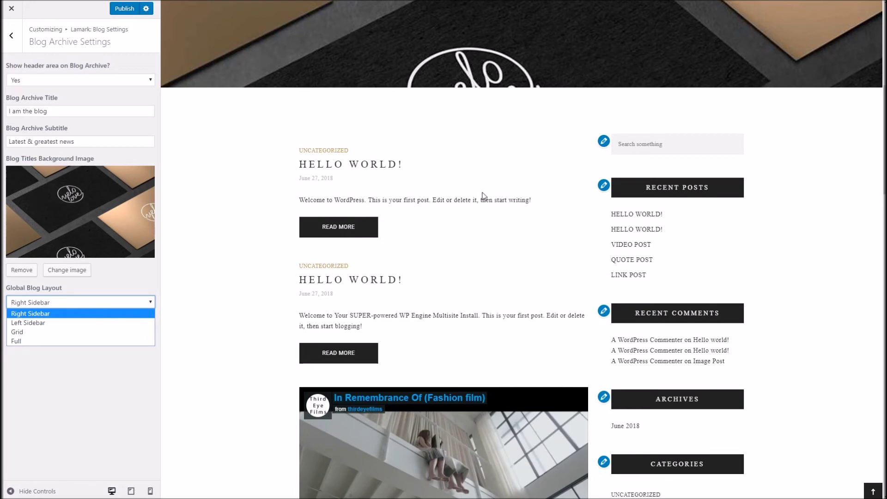
click(67, 332)
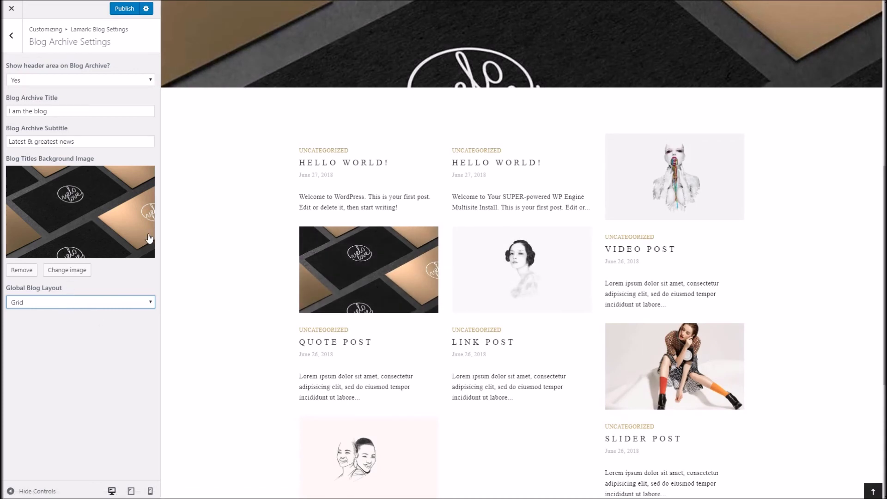
Step: Return to the main customizer sections and open Portfolio Archive Settings under Lamark: Portfolio Settings to review its options
click(16, 41)
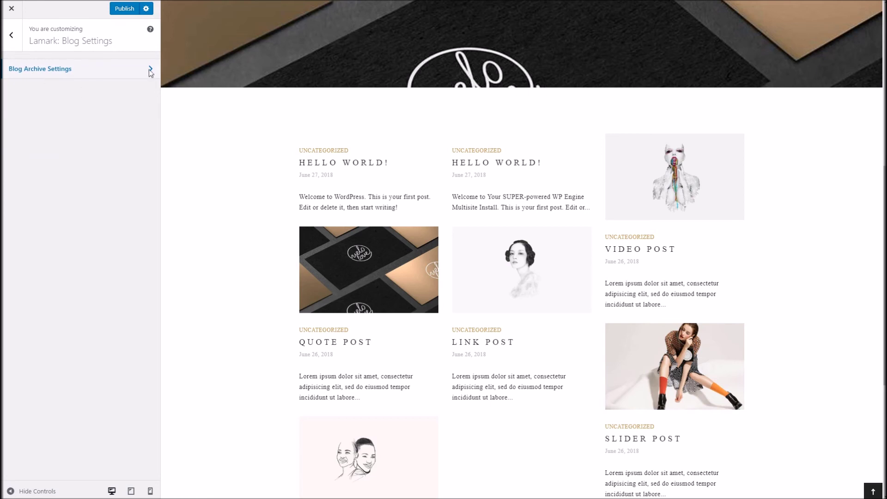
click(87, 70)
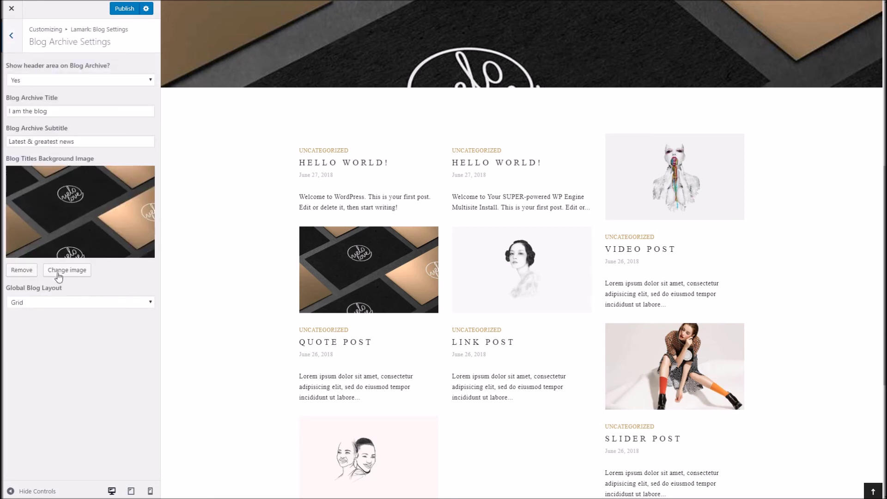
click(11, 36)
click(11, 36)
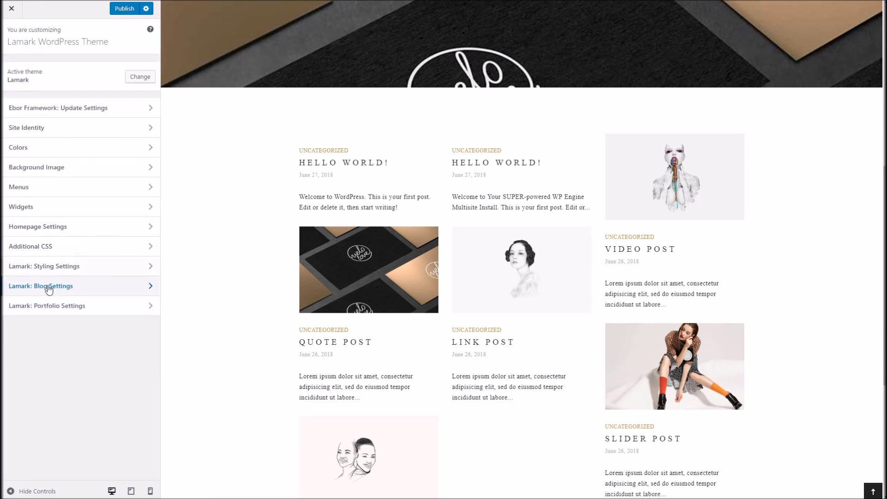
click(44, 306)
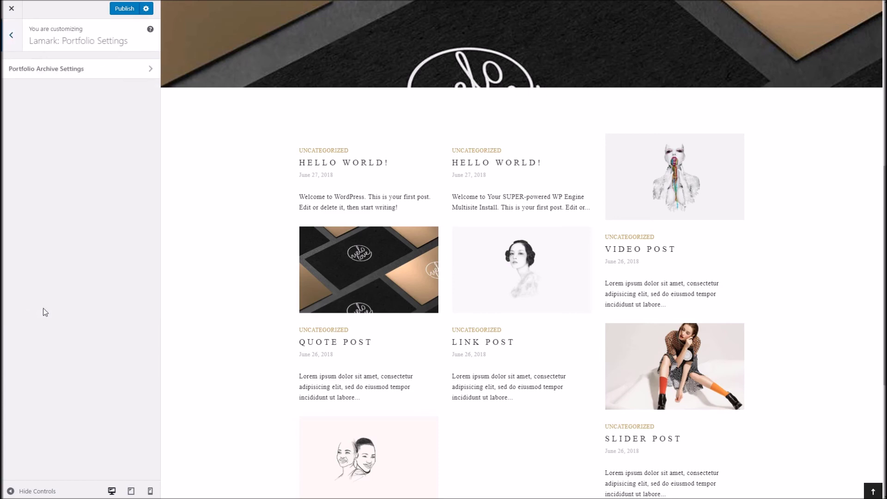
click(89, 69)
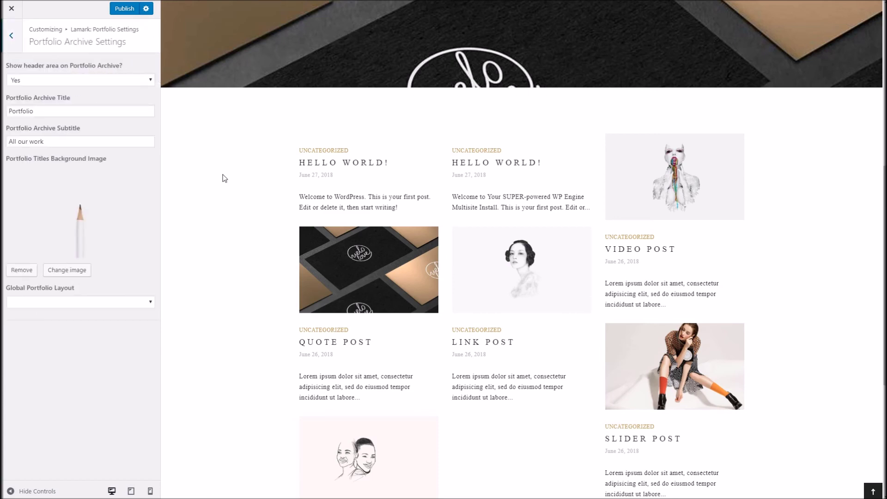
scroll(223, 175, up, 8)
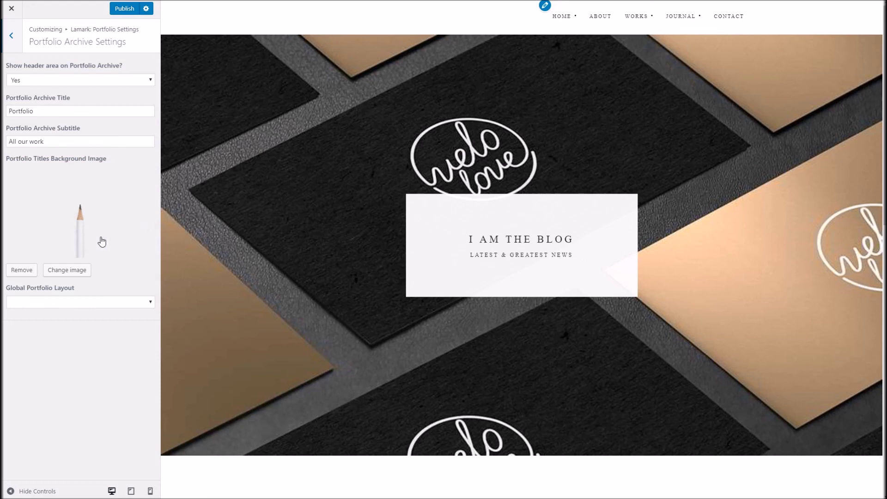